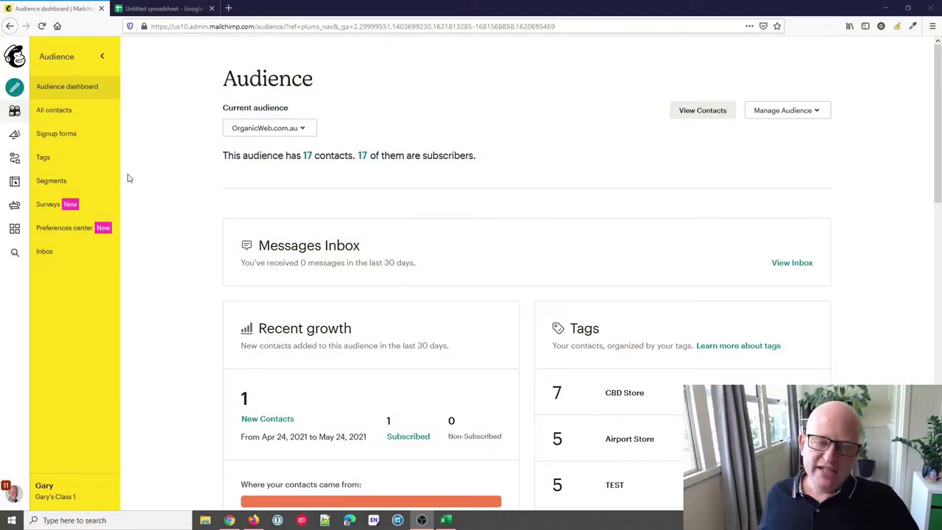
Open the Coupon Demo draft campaign and edit its email design.
click(15, 135)
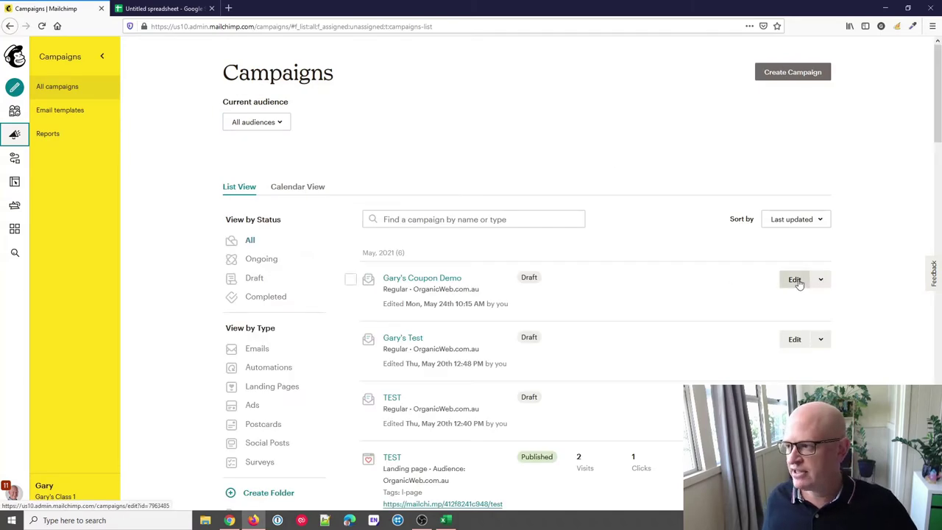
click(797, 281)
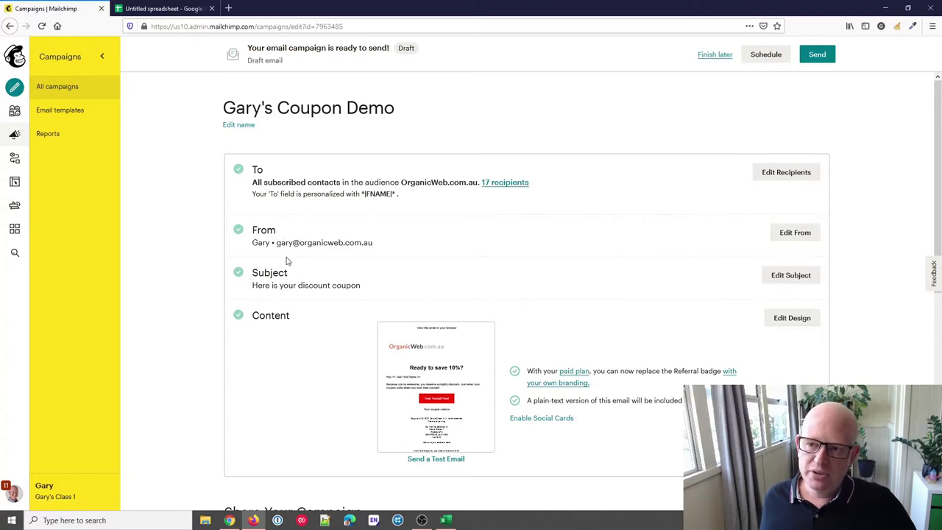
click(791, 318)
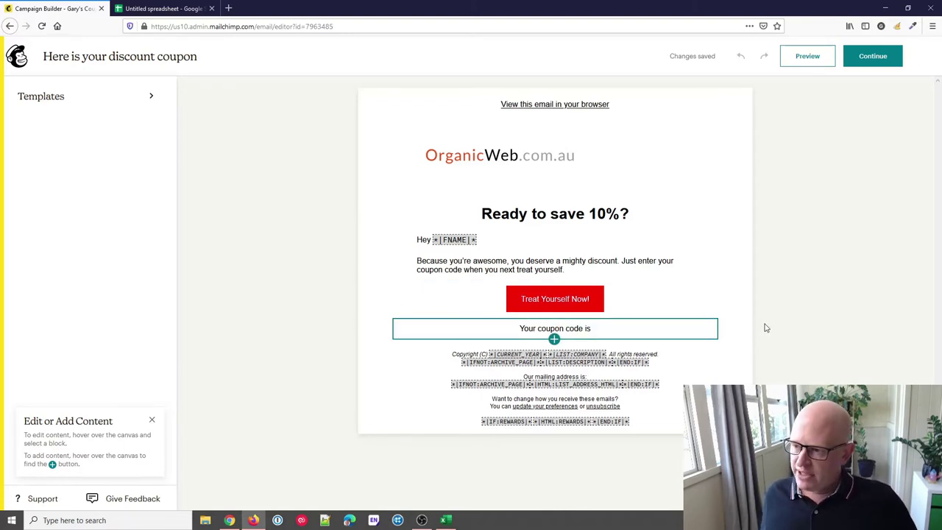
Add a paragraph block below "Your coupon code is" with the text 123XYZ.
click(554, 339)
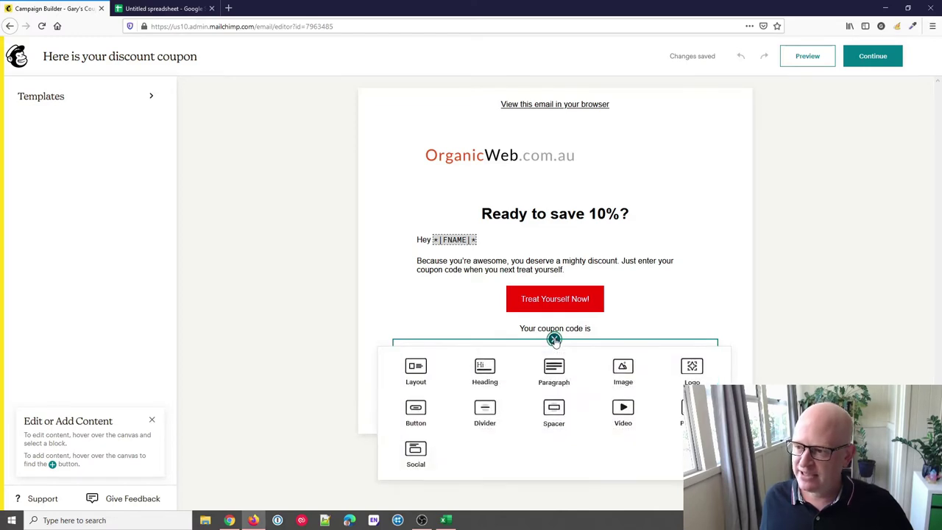
click(553, 370)
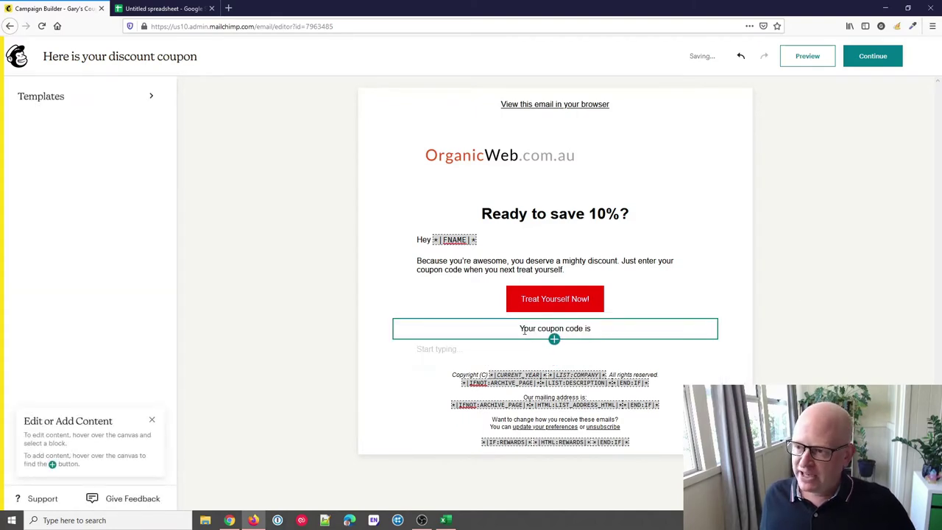
click(490, 347)
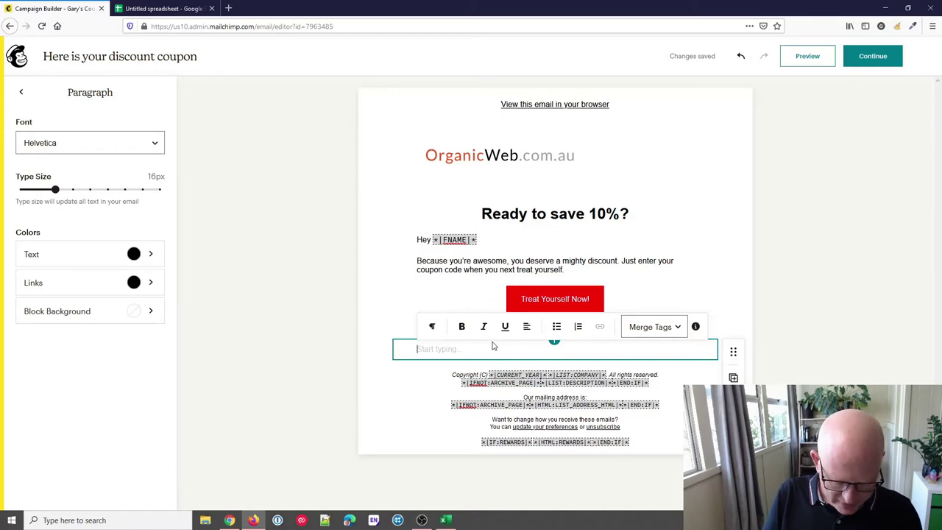
text(123XYZ)
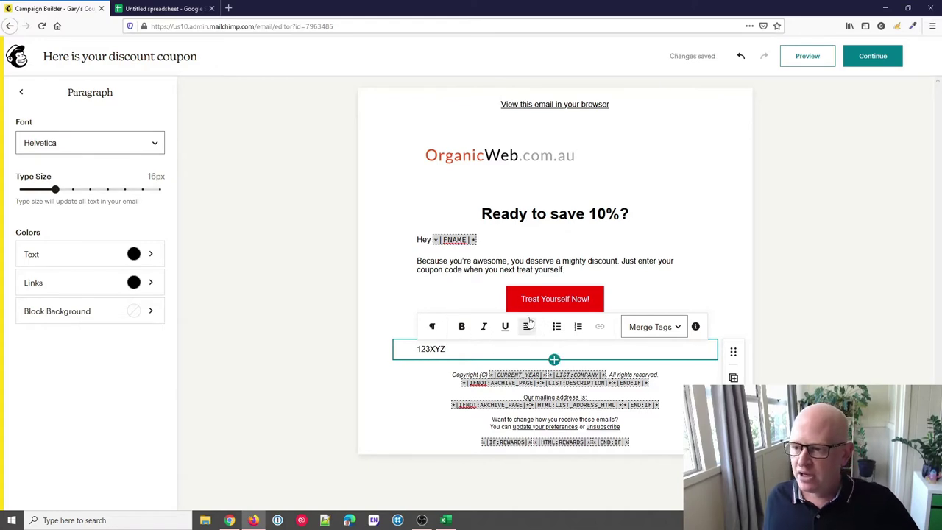
Format the 123XYZ text as bold and italic and centre it.
drag(464, 350, 417, 348)
click(484, 331)
click(461, 329)
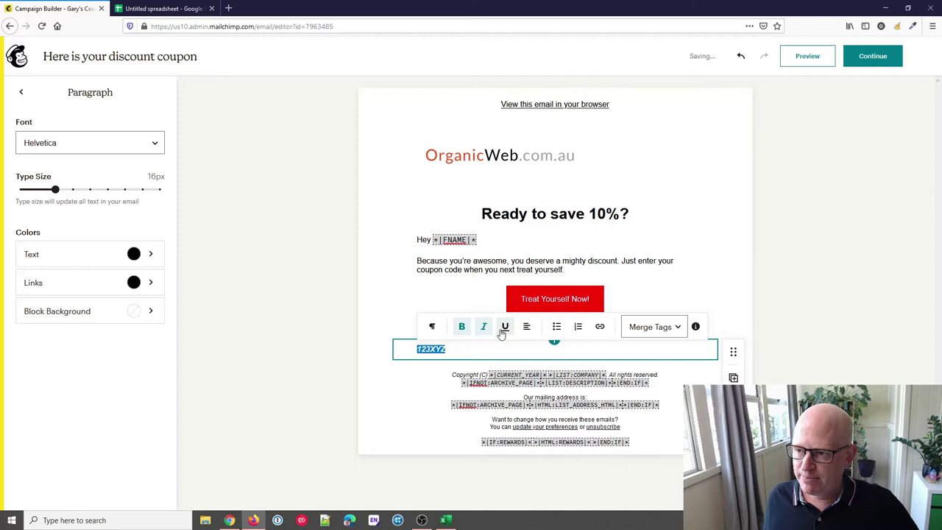
click(526, 326)
click(526, 302)
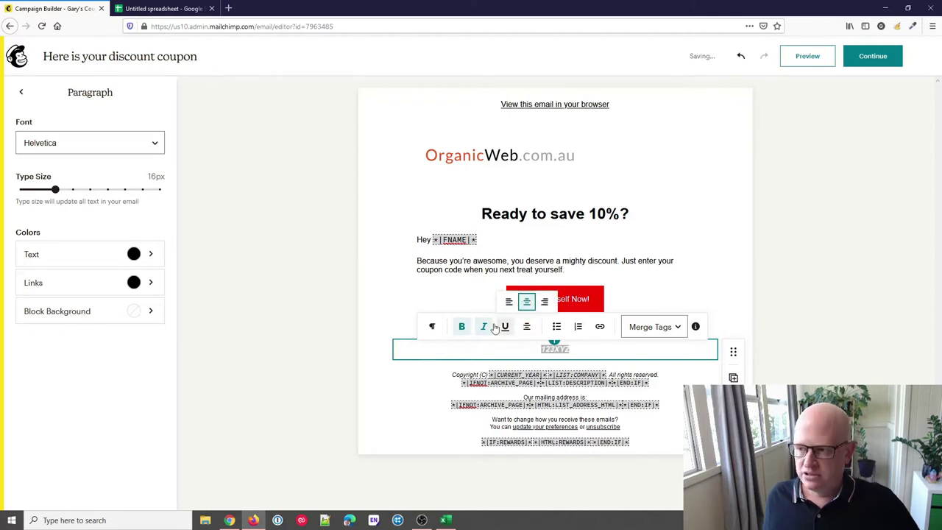
Set the text colour of the 123XYZ paragraph to bright blue, #1632EC.
click(88, 253)
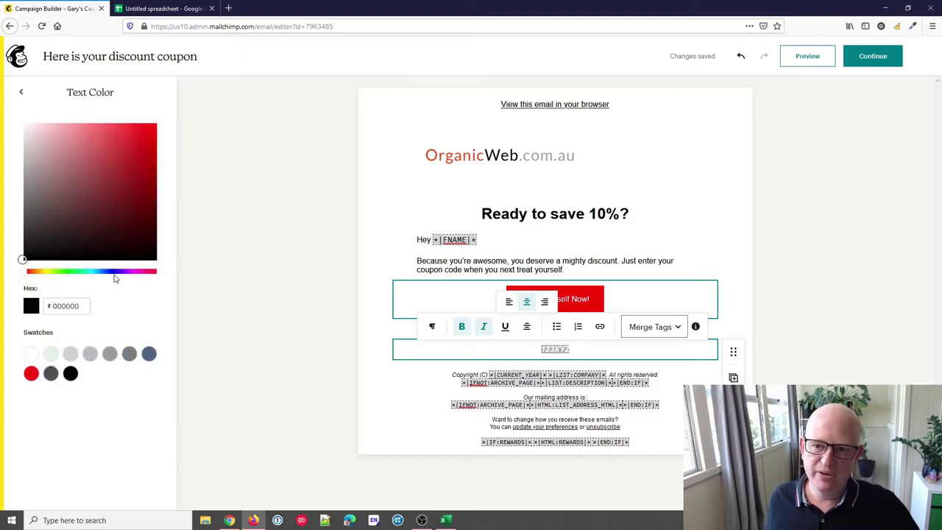
click(111, 272)
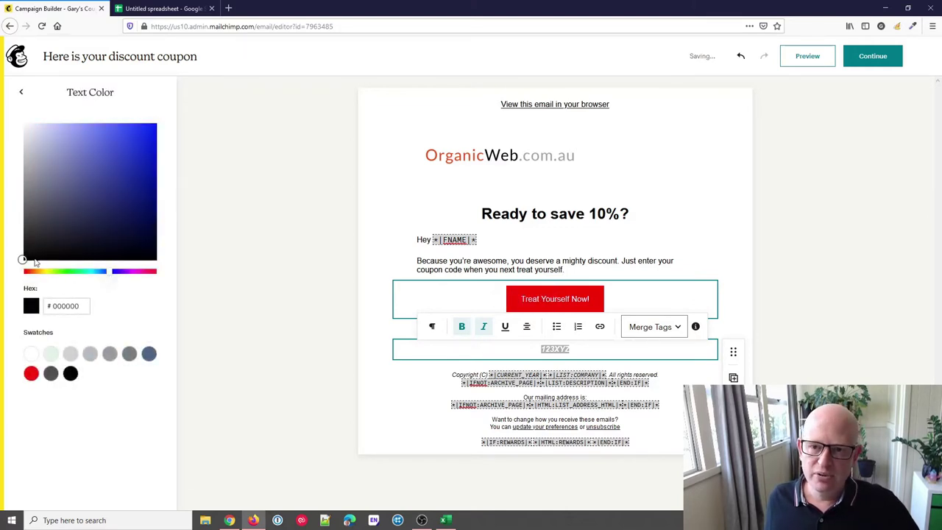
drag(25, 259, 144, 134)
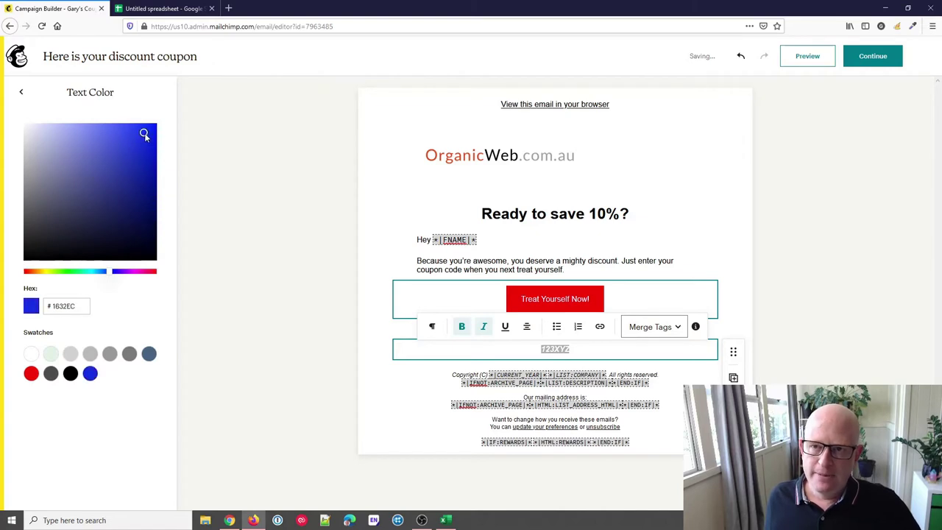
click(755, 300)
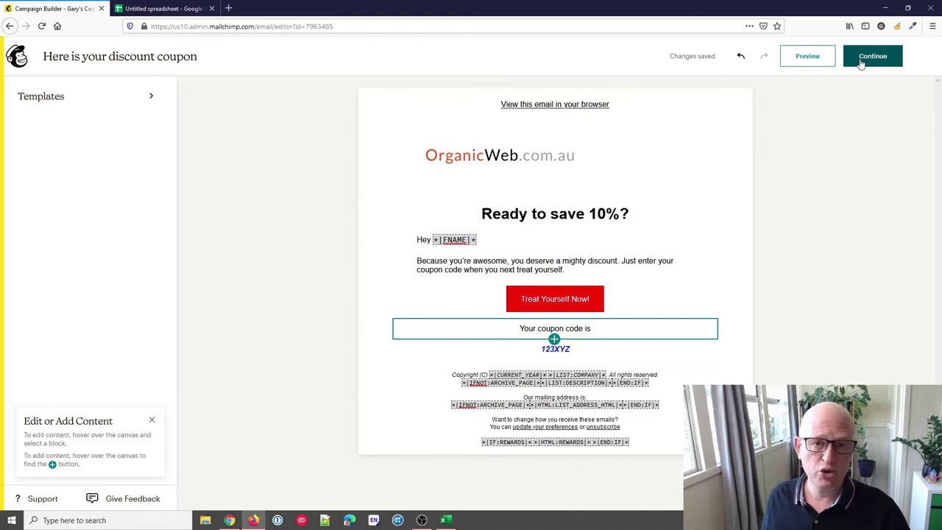
Delete the 123XYZ paragraph below "Your coupon code is".
double_click(618, 358)
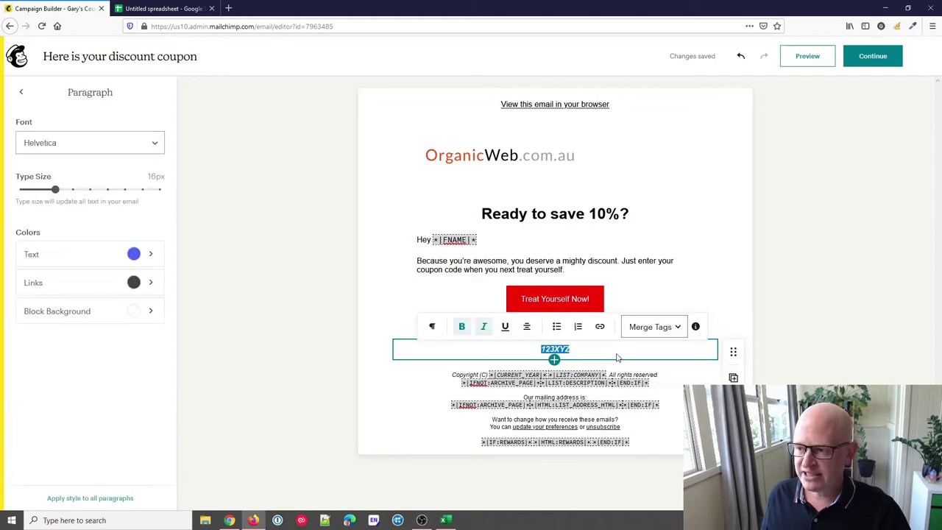
key(Delete)
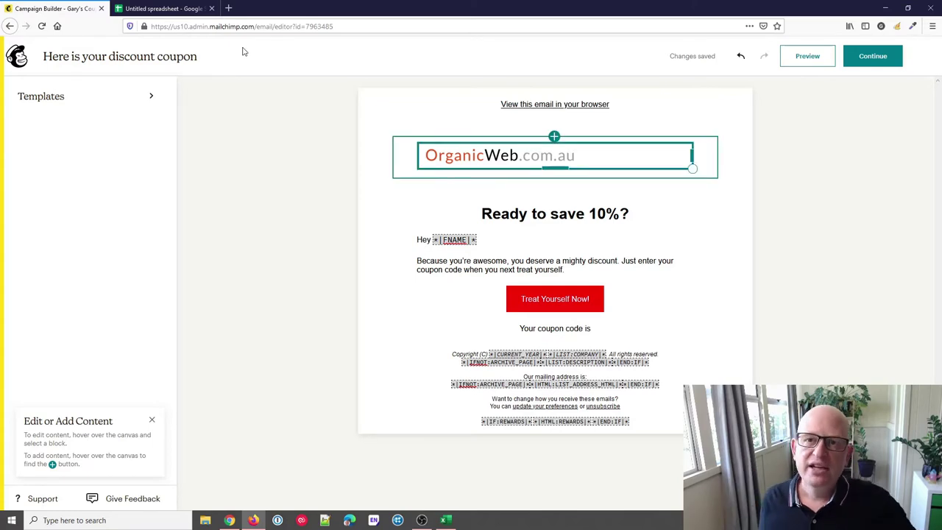
Leave the email design and review the OrganicWeb.com.au audience's contact list and the spreadsheet of coupon codes.
click(857, 57)
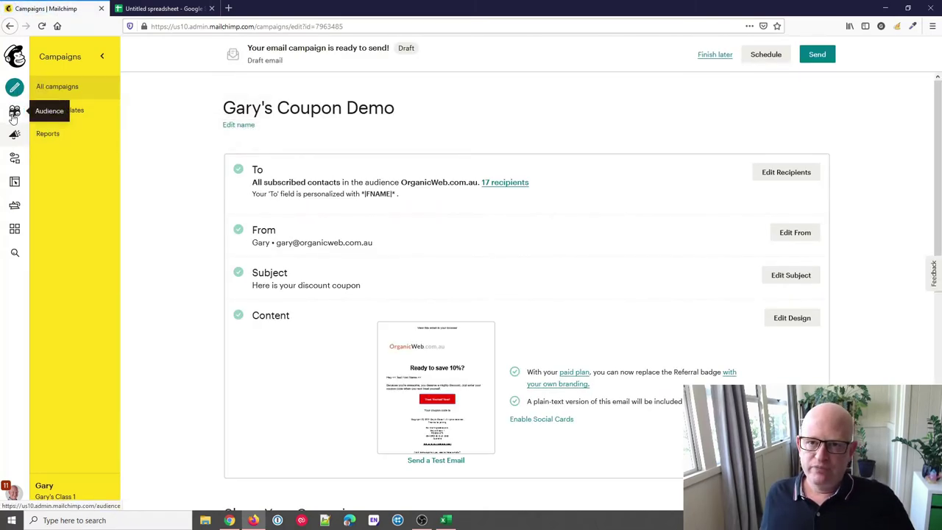
click(14, 114)
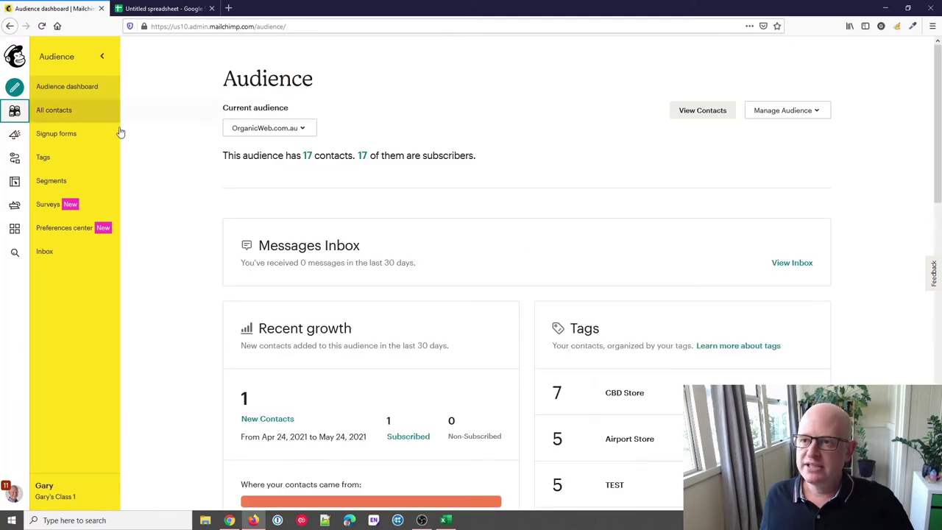
click(684, 111)
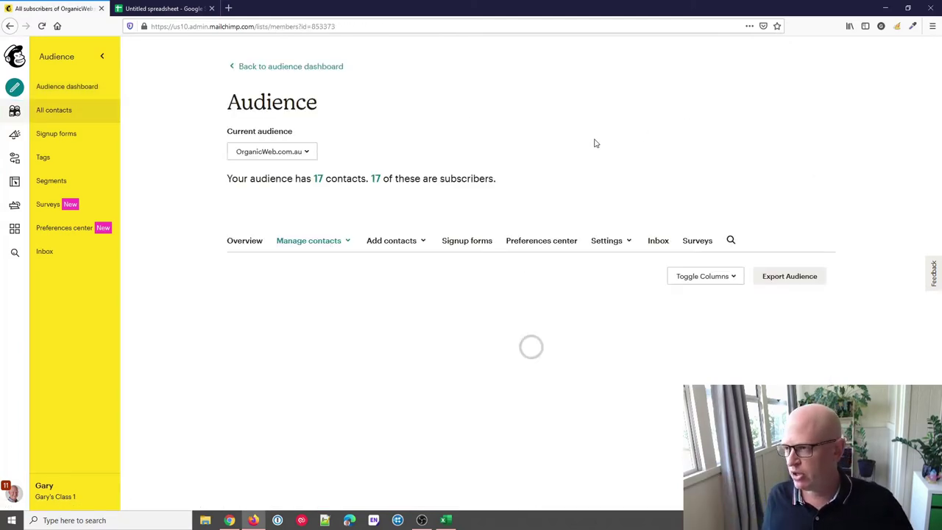
scroll(496, 229, down, 5)
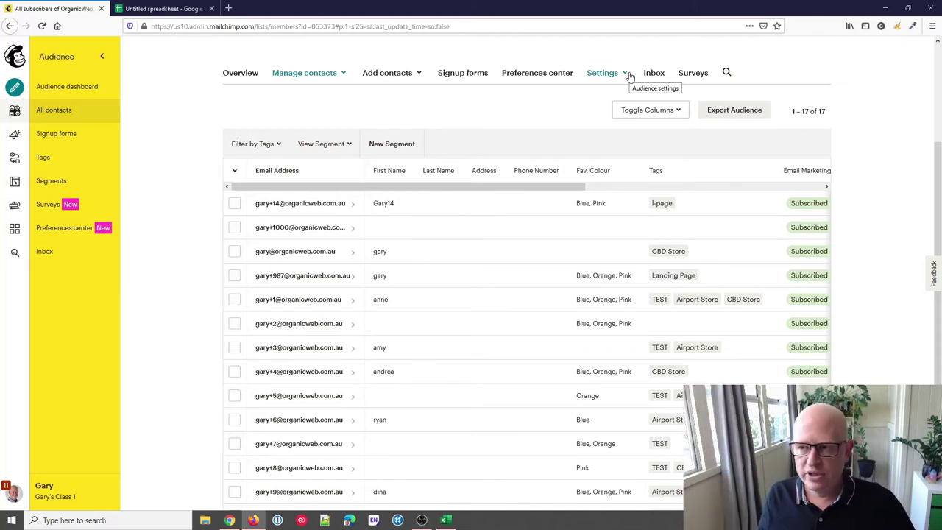
click(177, 10)
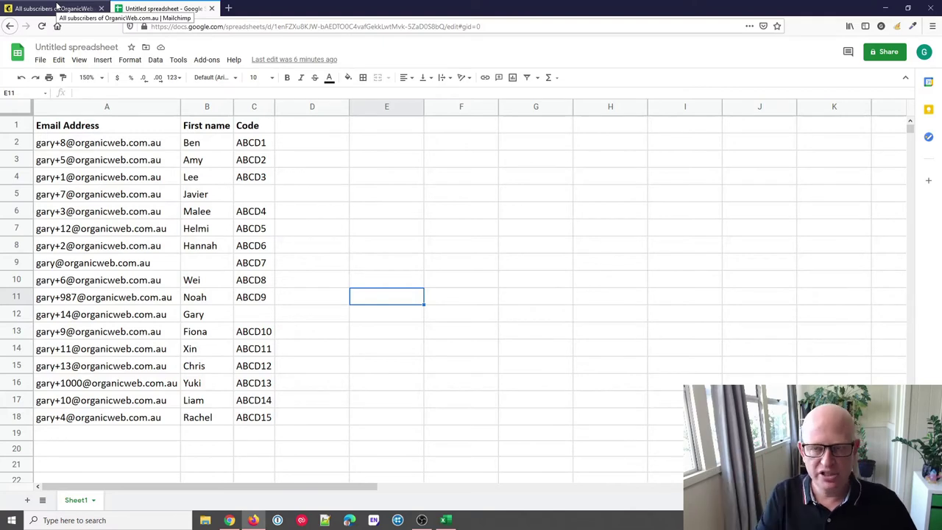
click(56, 6)
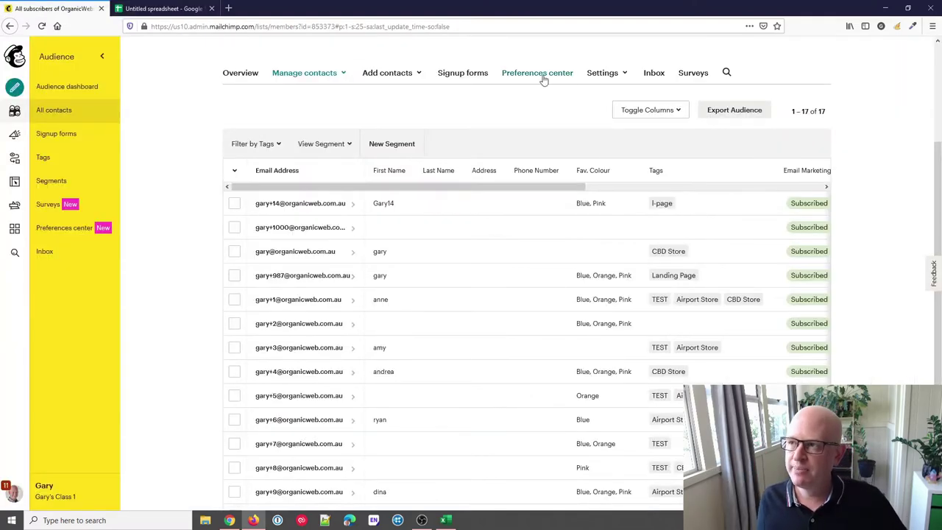
Open the audience fields and merge tags settings and add a new text field.
click(624, 76)
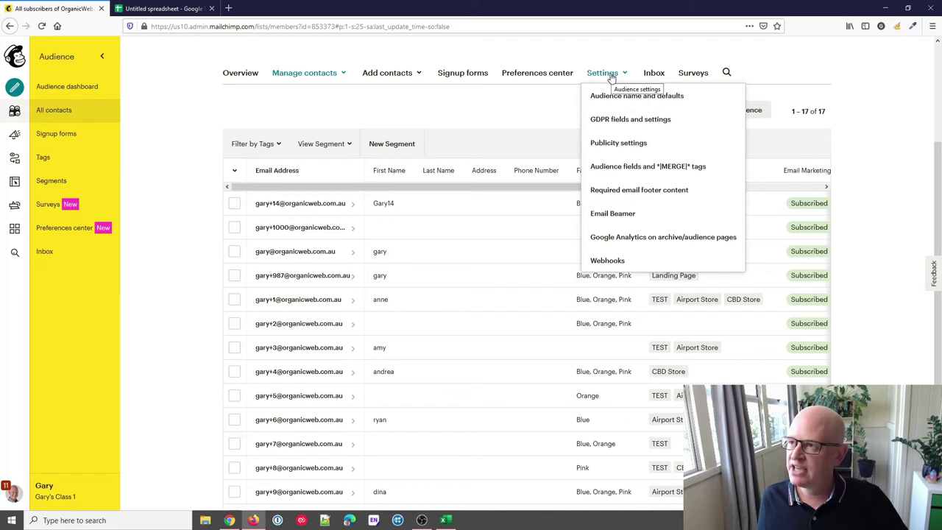
click(632, 167)
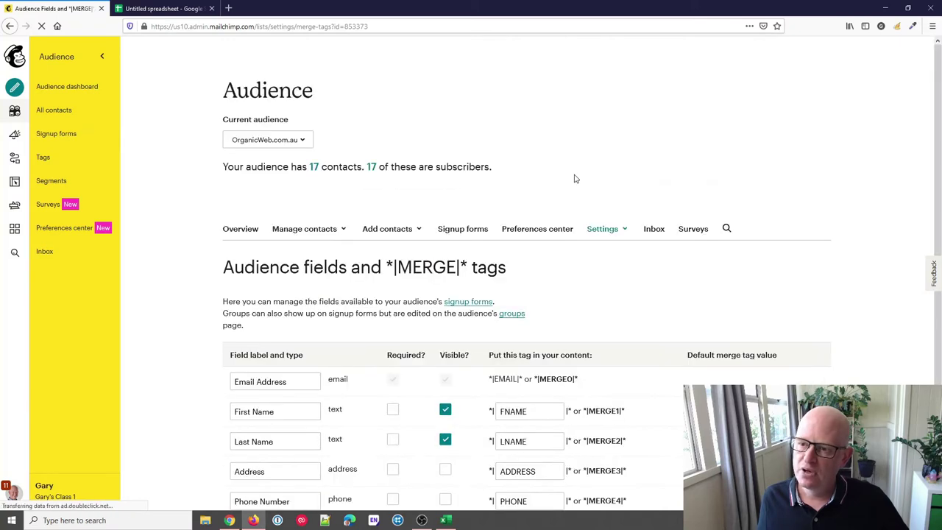
scroll(503, 210, down, 2)
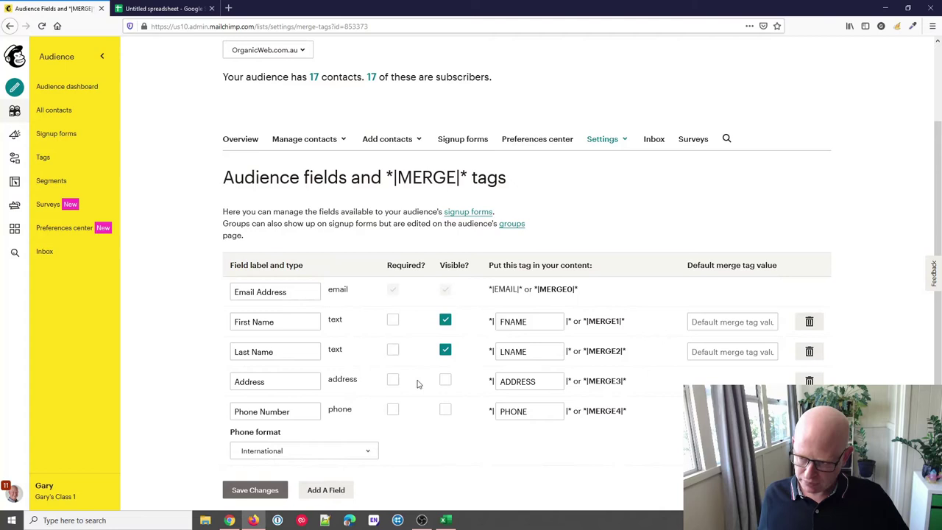
click(334, 490)
scroll(335, 487, down, 1)
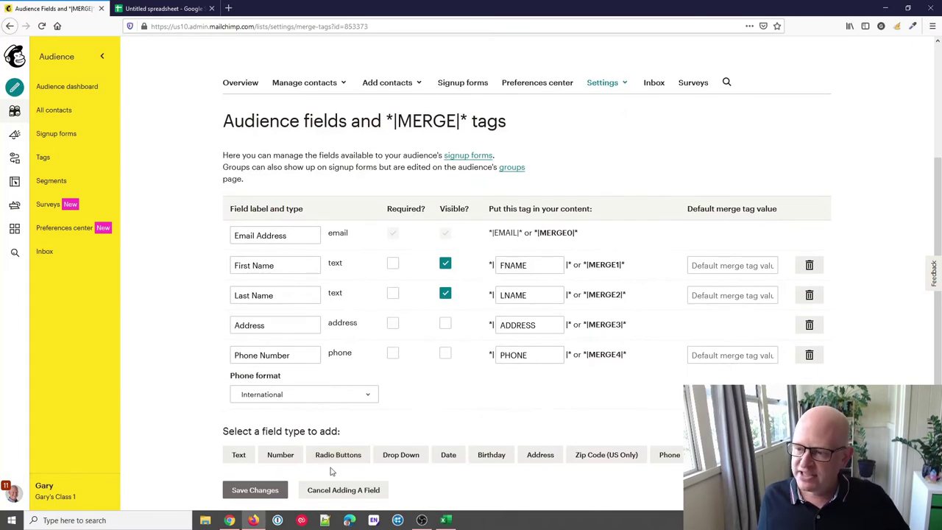
click(234, 455)
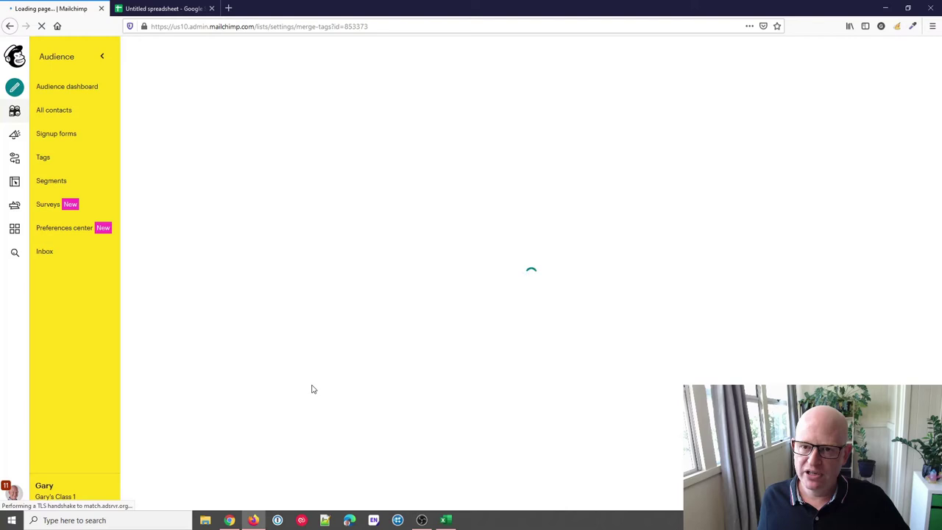
Label the new text field Coupon Code and save the audience field changes.
scroll(311, 388, down, 4)
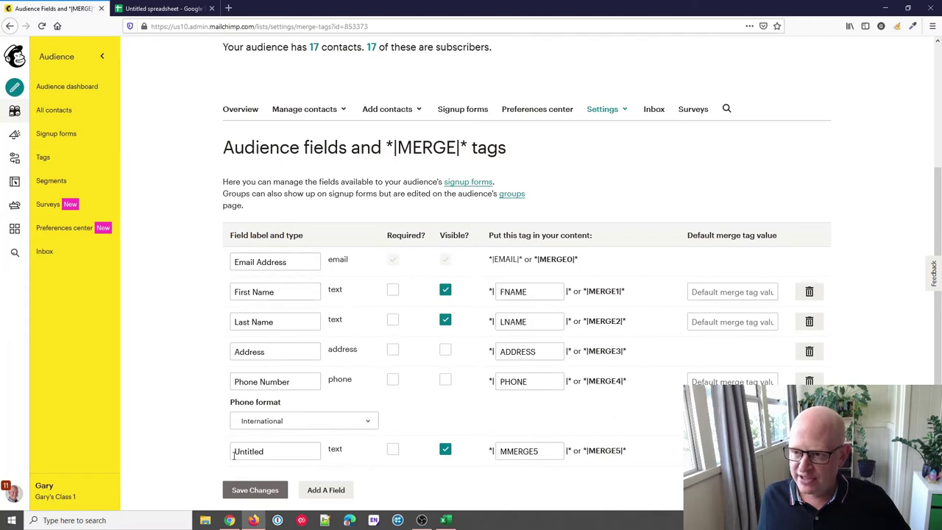
drag(282, 451, 207, 449)
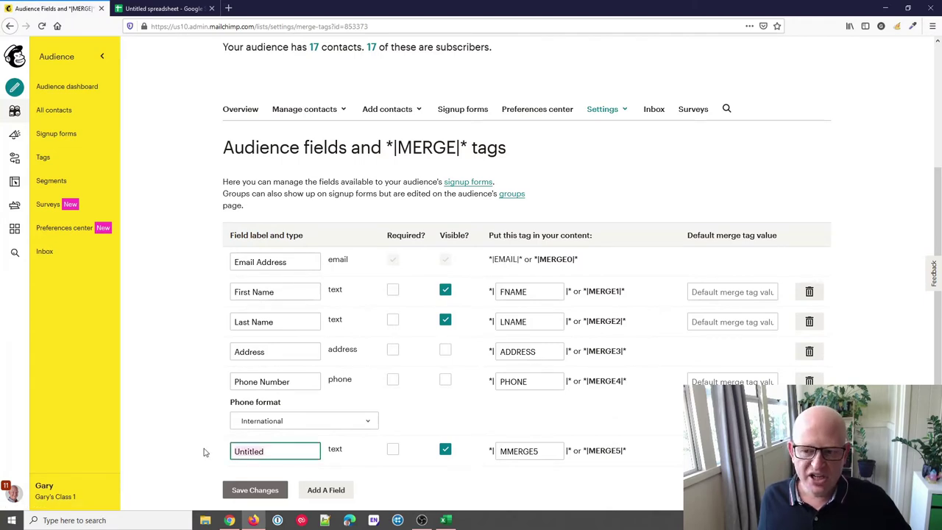
text(Coupon Code)
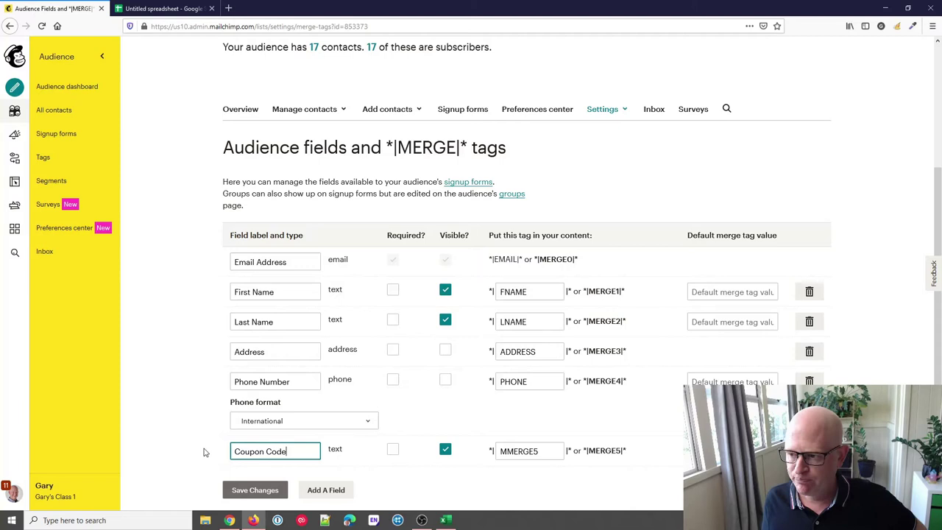
click(249, 490)
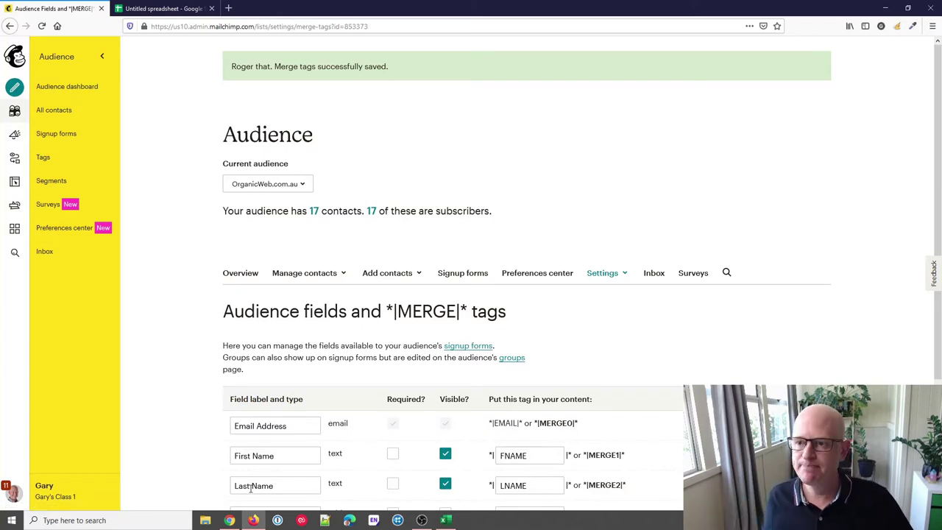
Open the audience's contact list and examine the Coupon Code column.
click(315, 211)
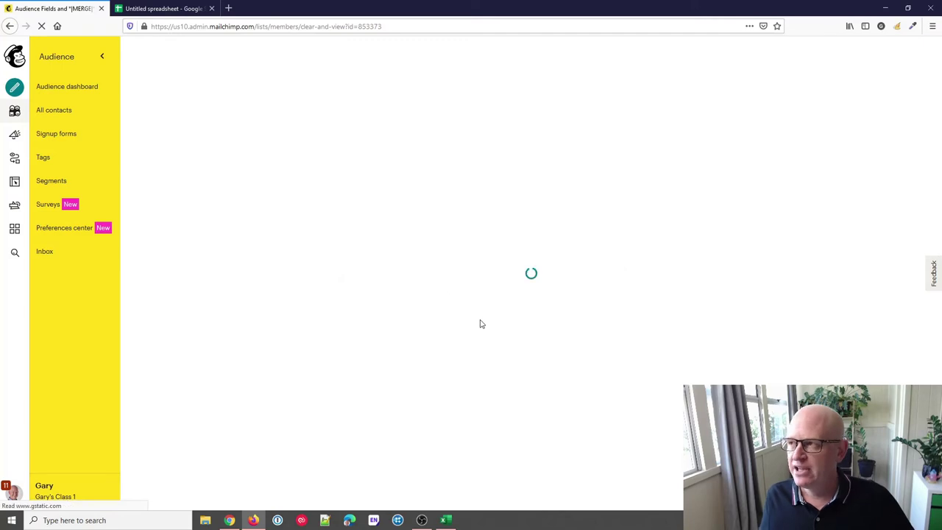
scroll(479, 317, down, 1)
scroll(479, 318, down, 2)
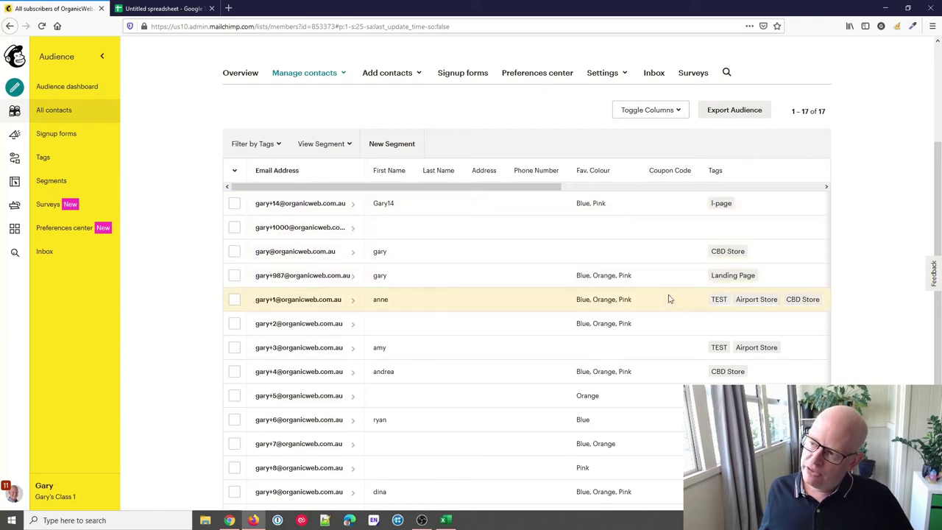
click(661, 214)
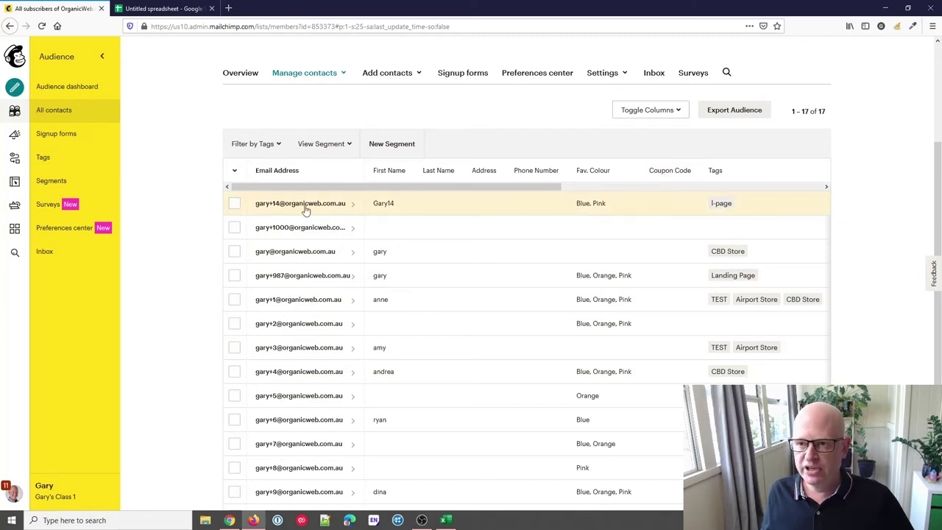
Switch to the coupon code spreadsheet and copy cells A1:C18, covering the email address, first name and code columns.
click(159, 9)
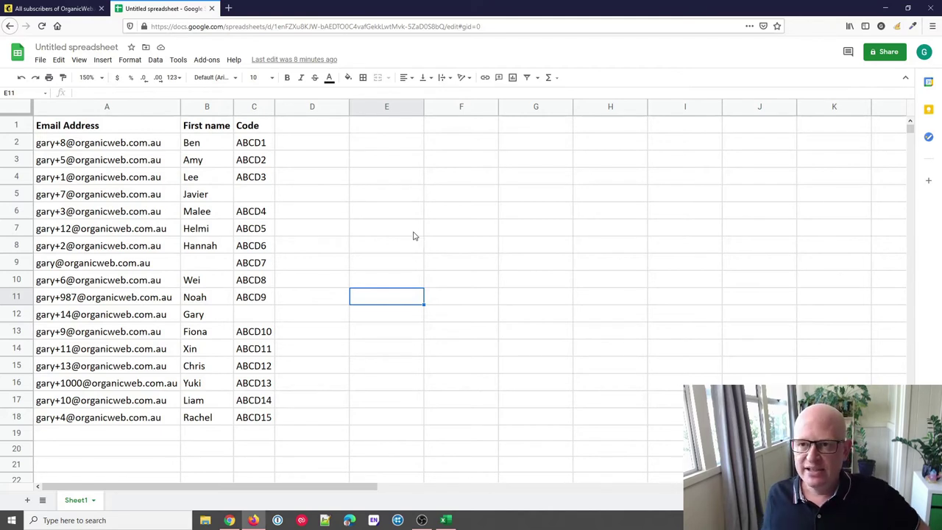
drag(97, 128, 251, 144)
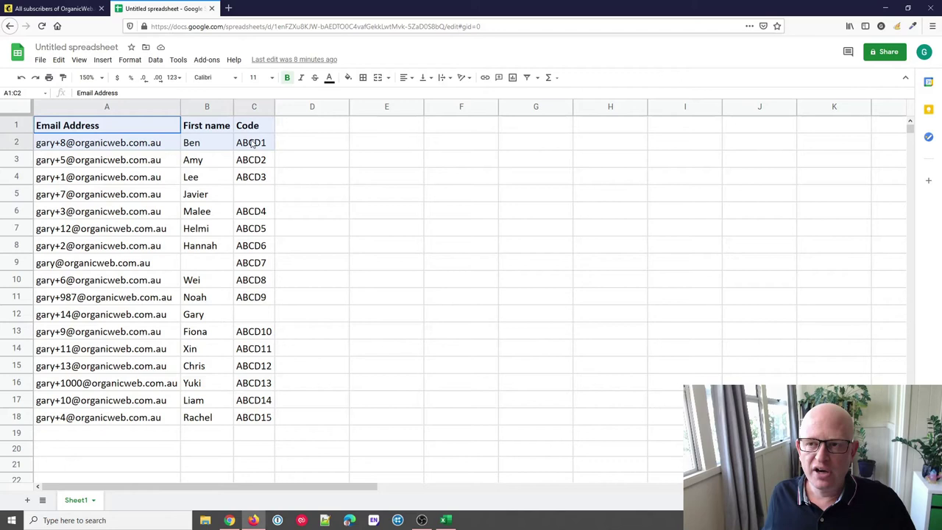
drag(251, 143, 258, 420)
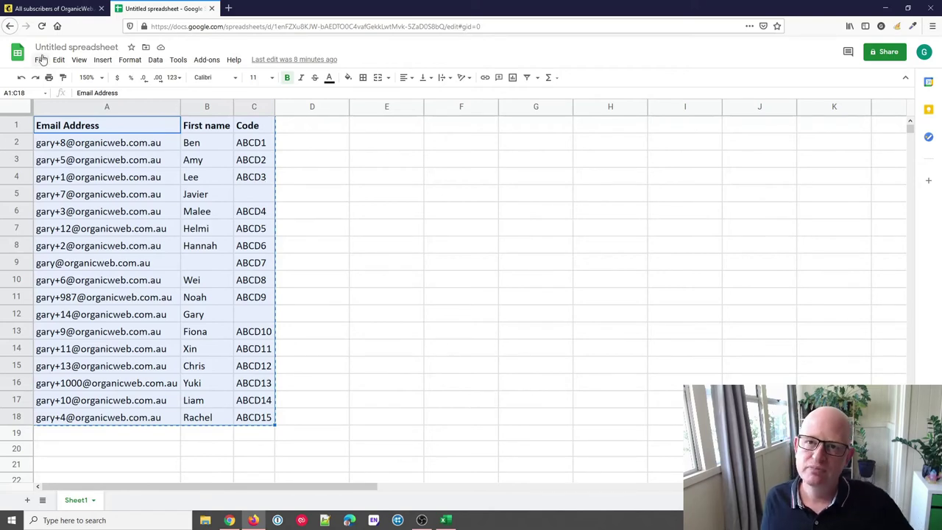
Start a copy-and-paste contact import into the Mailchimp audience, dismissing the survey, and paste in the copied spreadsheet rows.
click(47, 9)
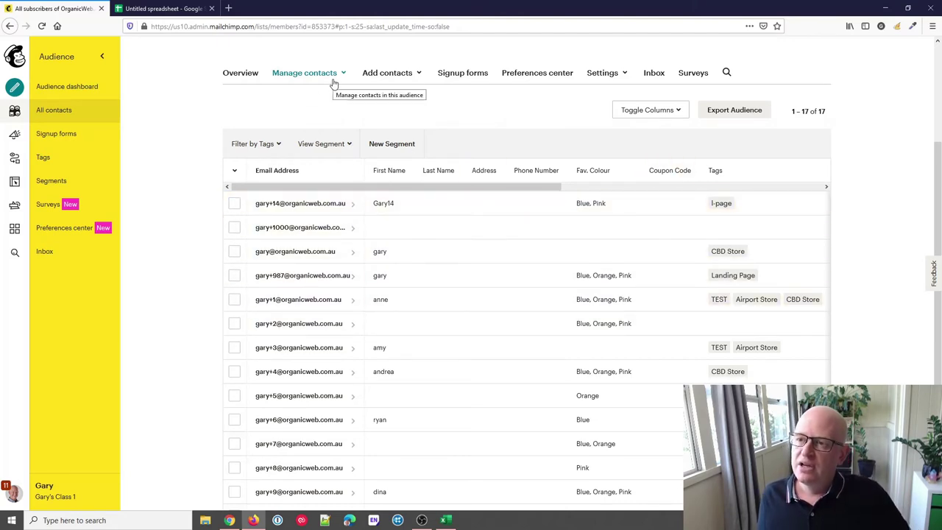
click(417, 73)
click(397, 120)
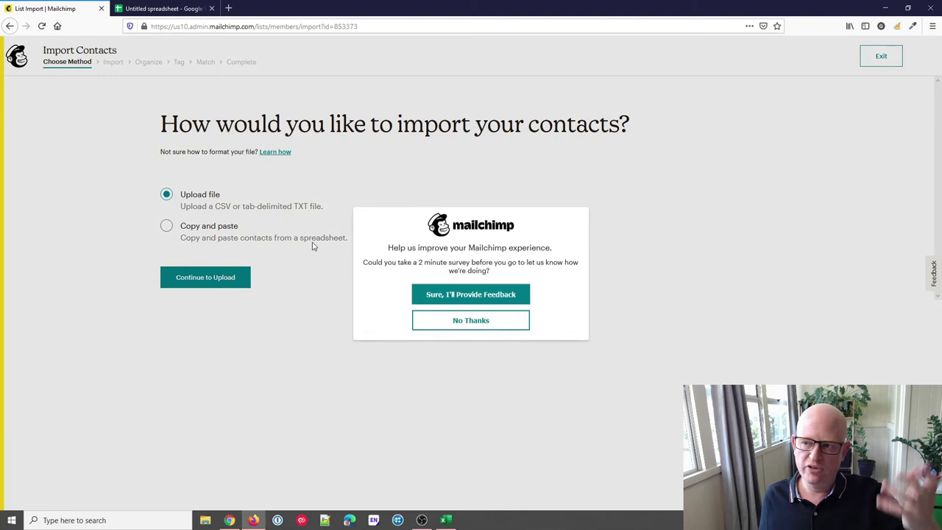
click(514, 326)
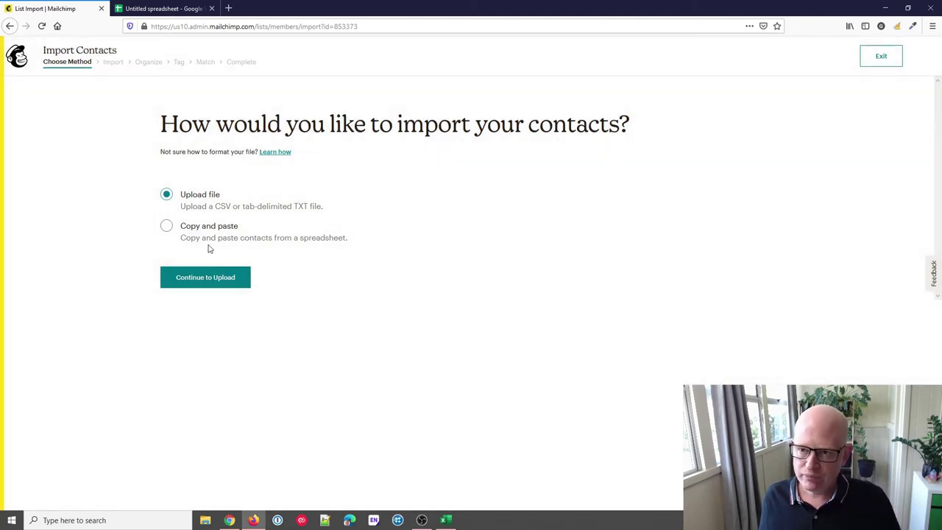
click(168, 228)
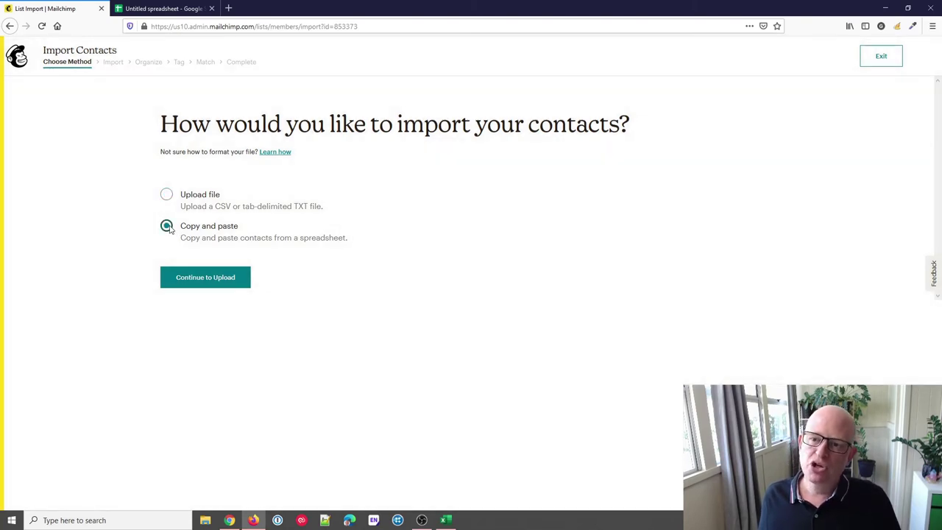
click(217, 243)
key(ctrl+v)
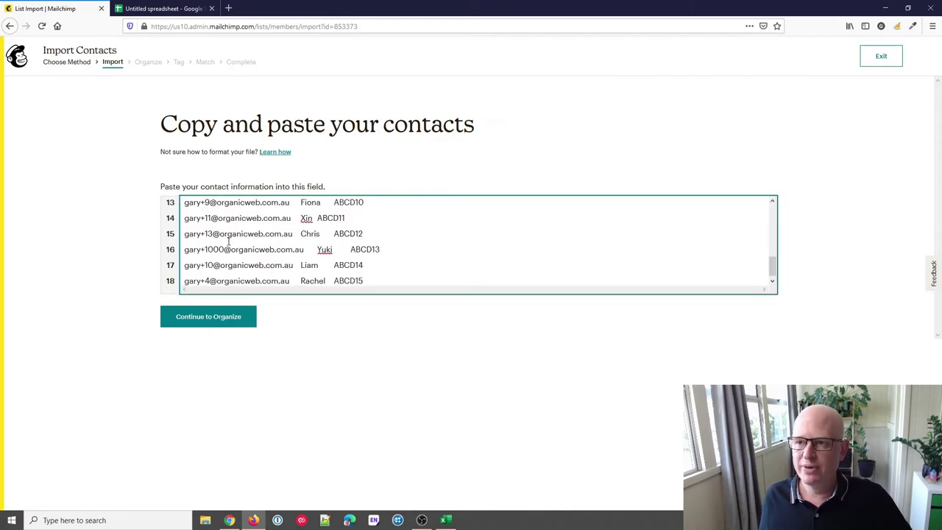
Organize the import as Subscribed contacts with existing contacts updated, and continue without tags to column matching.
click(220, 321)
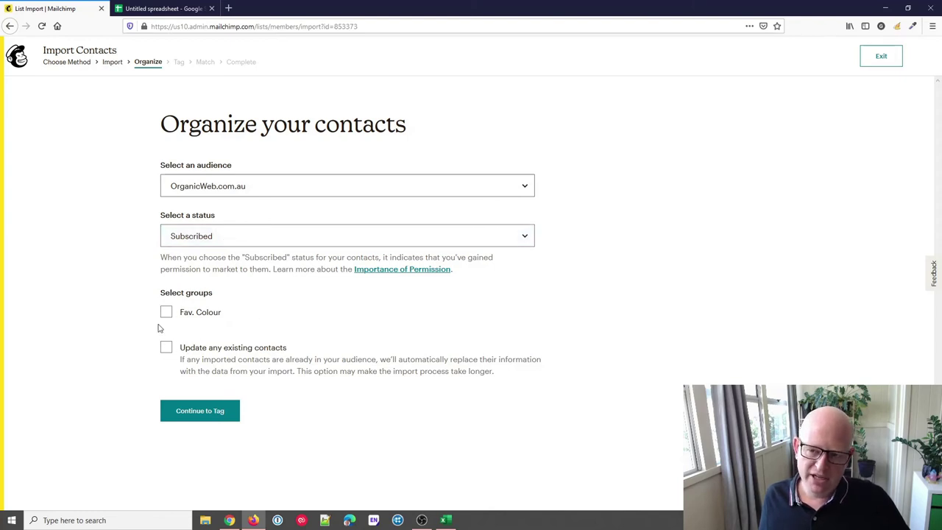
click(167, 348)
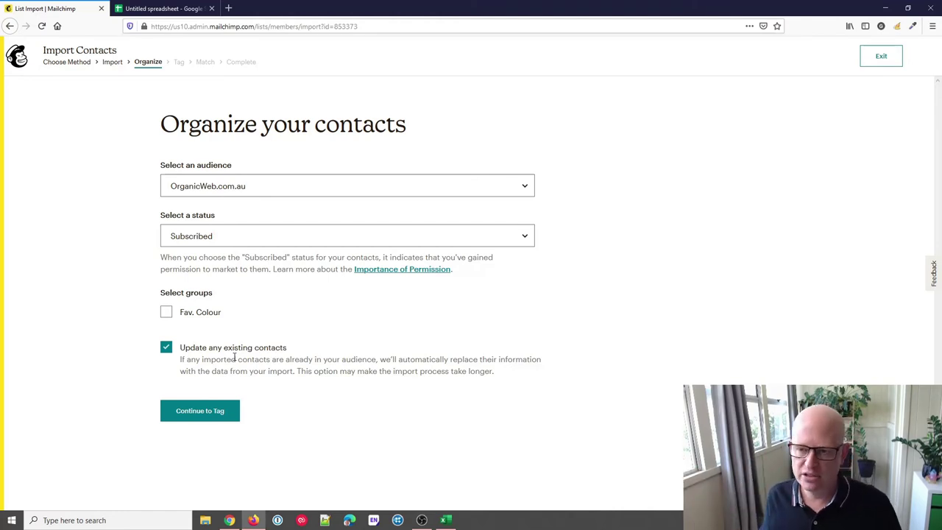
click(206, 414)
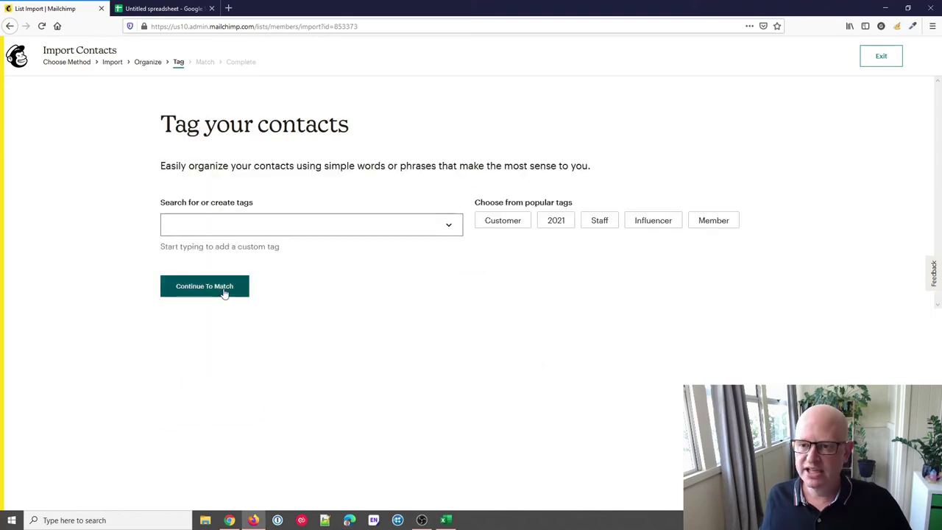
click(226, 292)
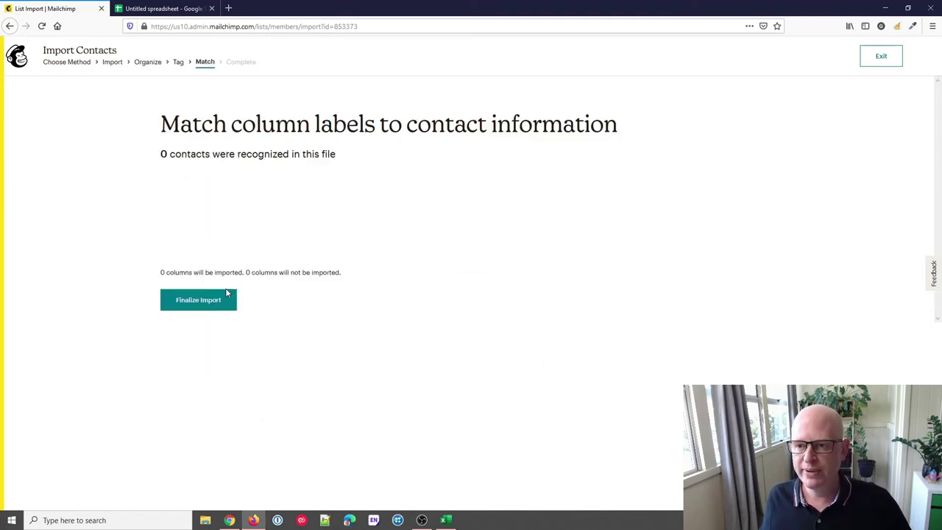
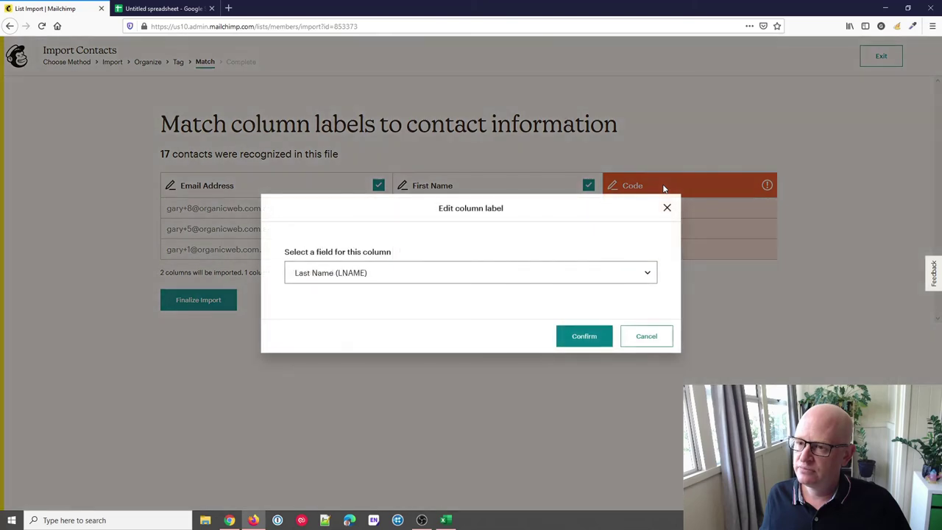
Match the Code column to the Coupon Code (MMERGE5) field and complete the import.
click(648, 272)
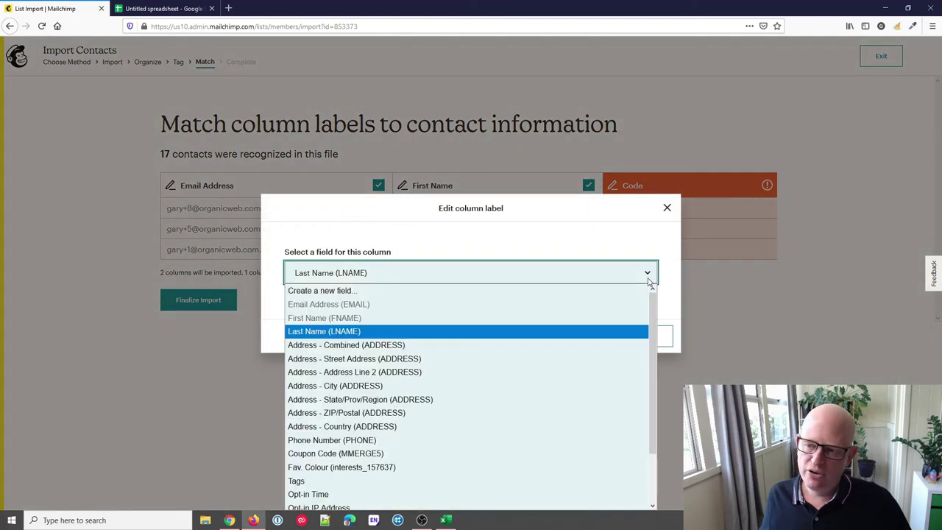
click(336, 454)
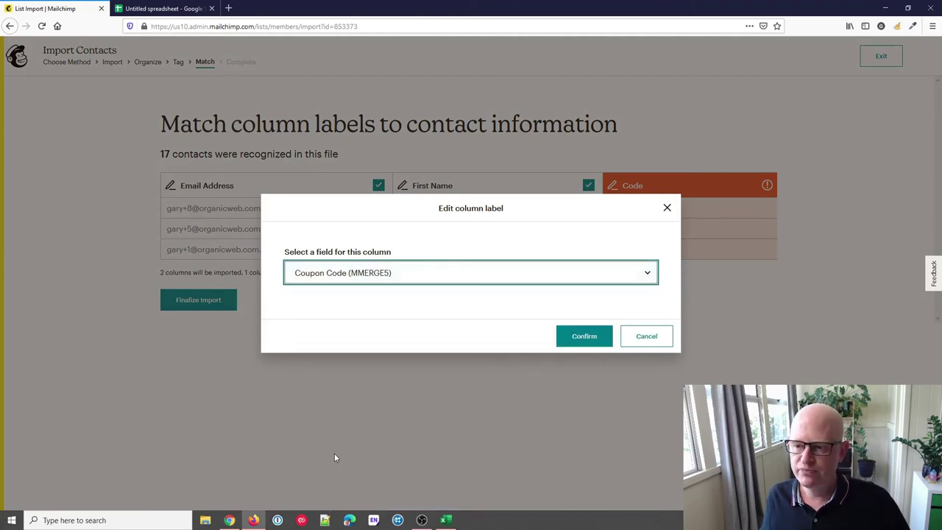
click(581, 340)
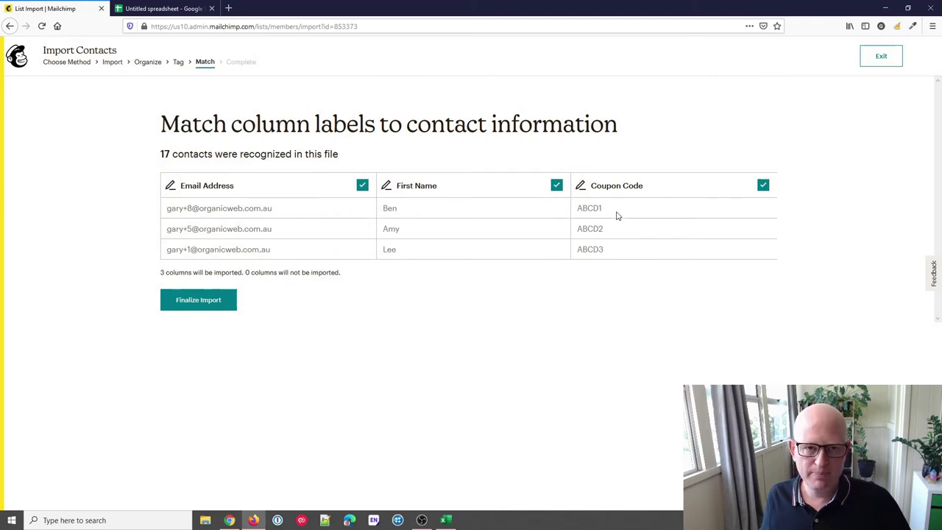
click(191, 301)
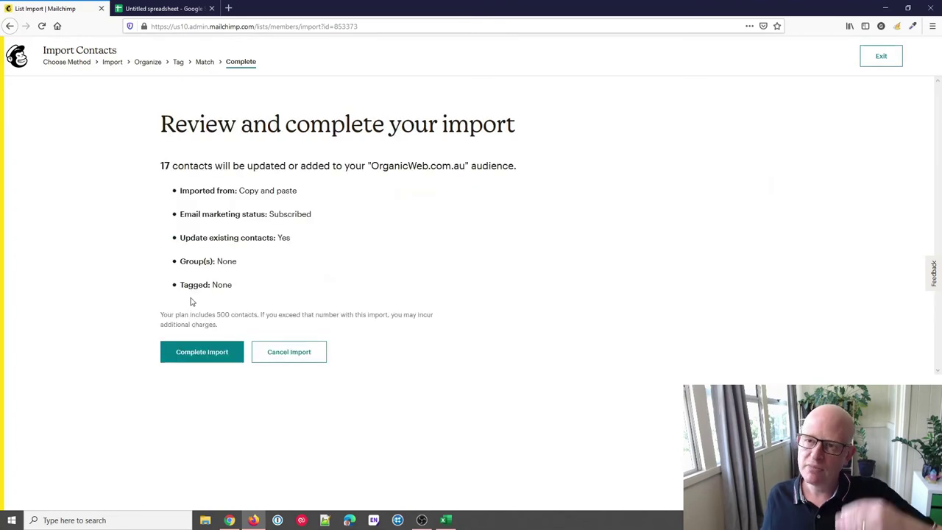
click(224, 352)
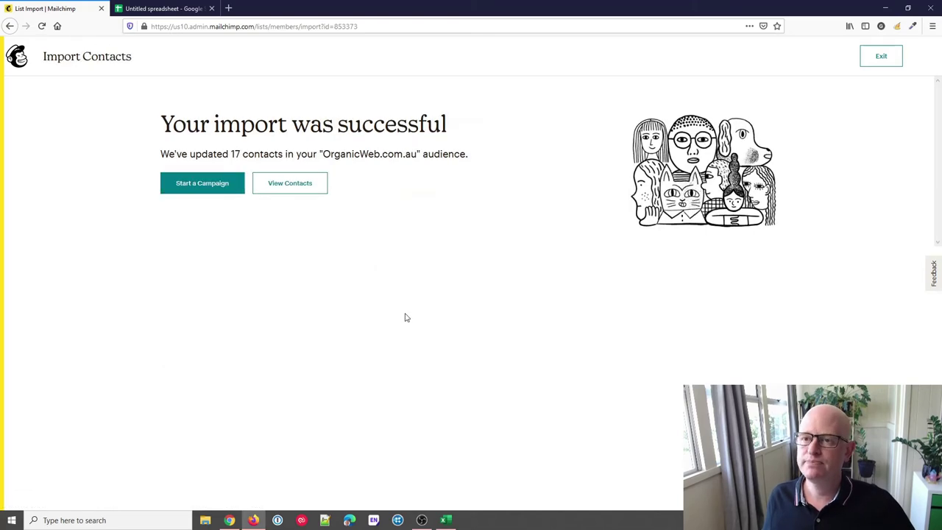
View the imported contacts and compare their Coupon Code values with the codes in the spreadsheet.
click(304, 186)
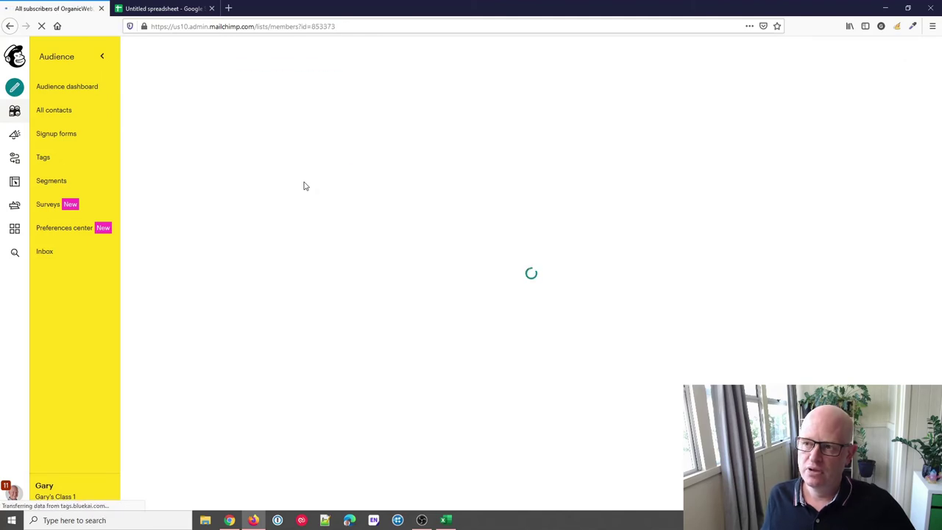
scroll(522, 266, down, 3)
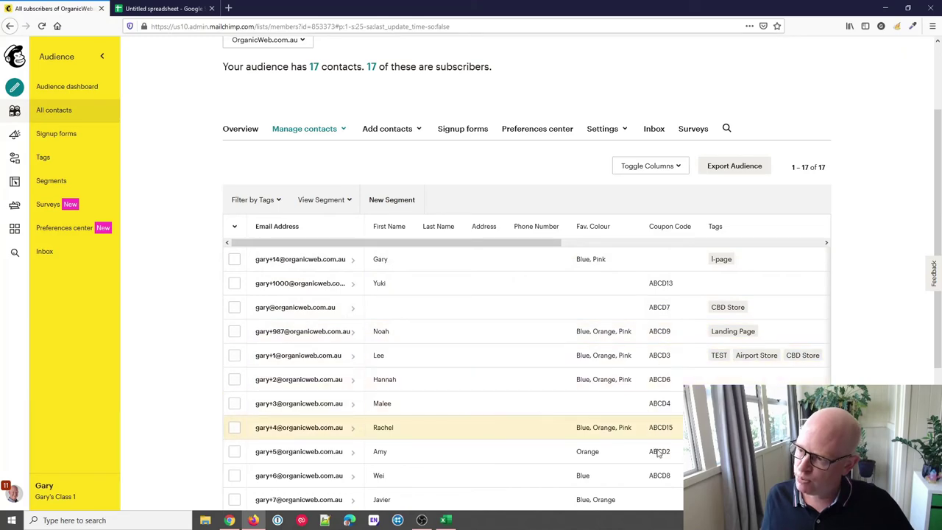
scroll(660, 447, down, 3)
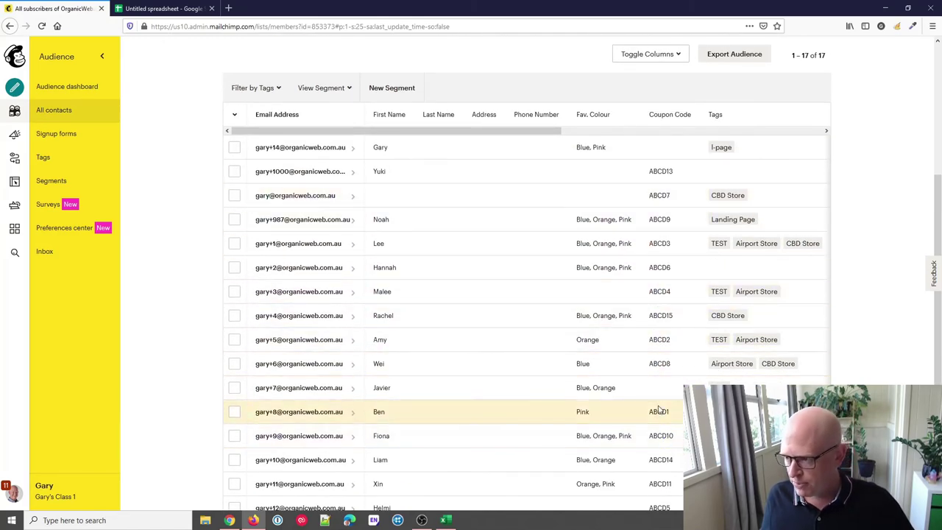
scroll(657, 415, down, 2)
scroll(659, 419, up, 2)
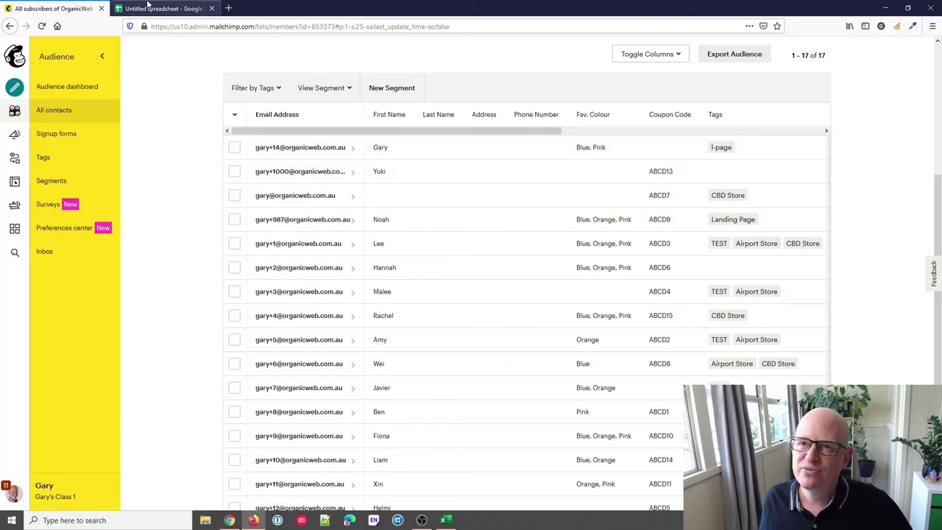
click(149, 7)
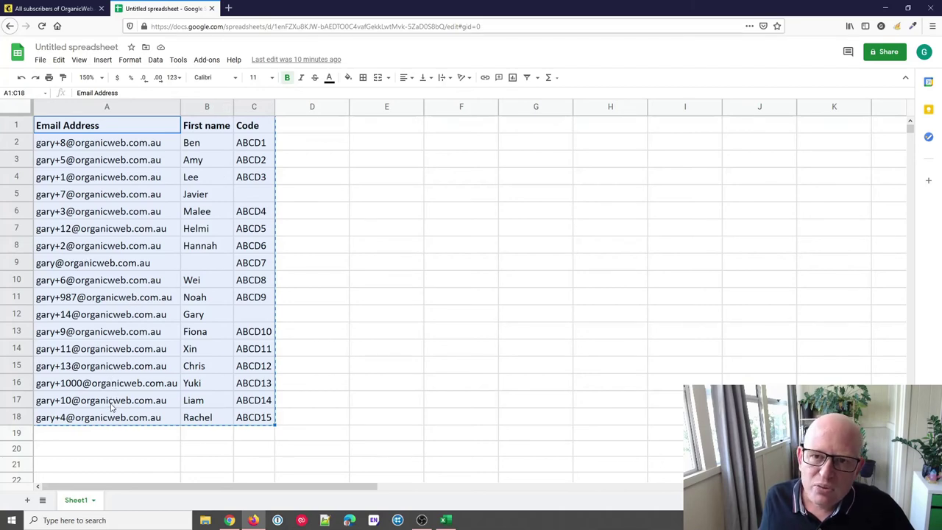
click(57, 8)
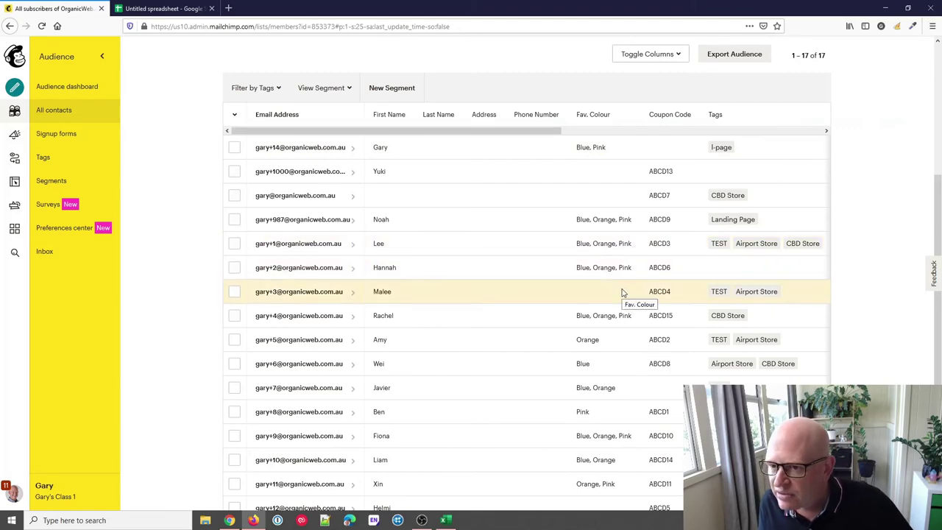
click(162, 8)
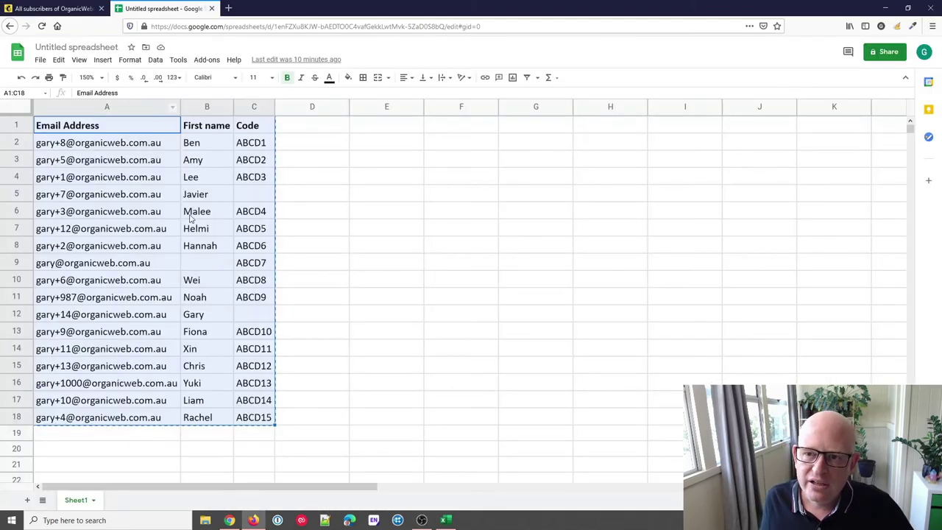
click(58, 8)
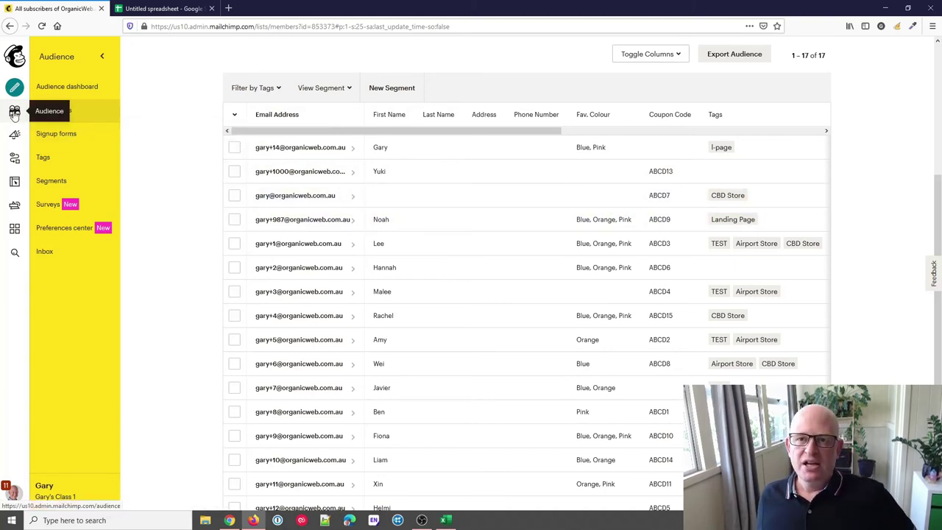
Open the Coupon Demo draft campaign and edit its email design.
click(14, 135)
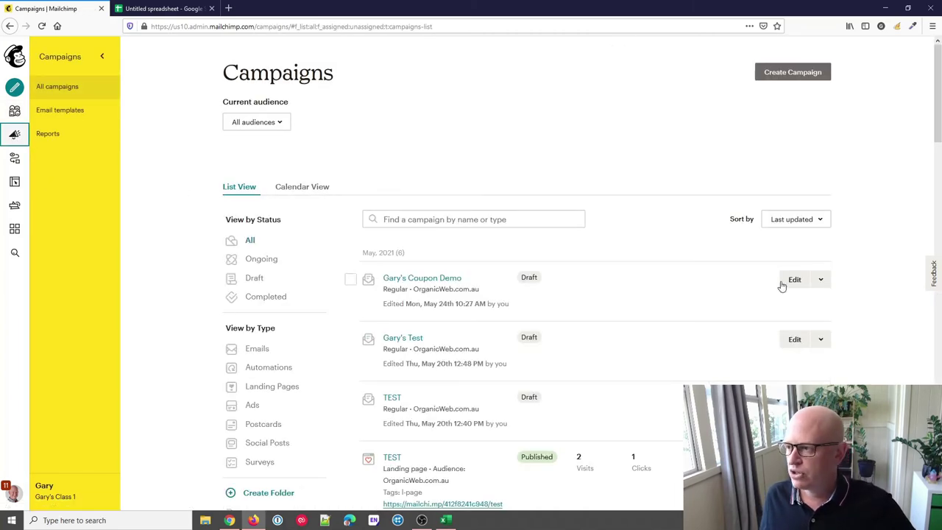
click(787, 281)
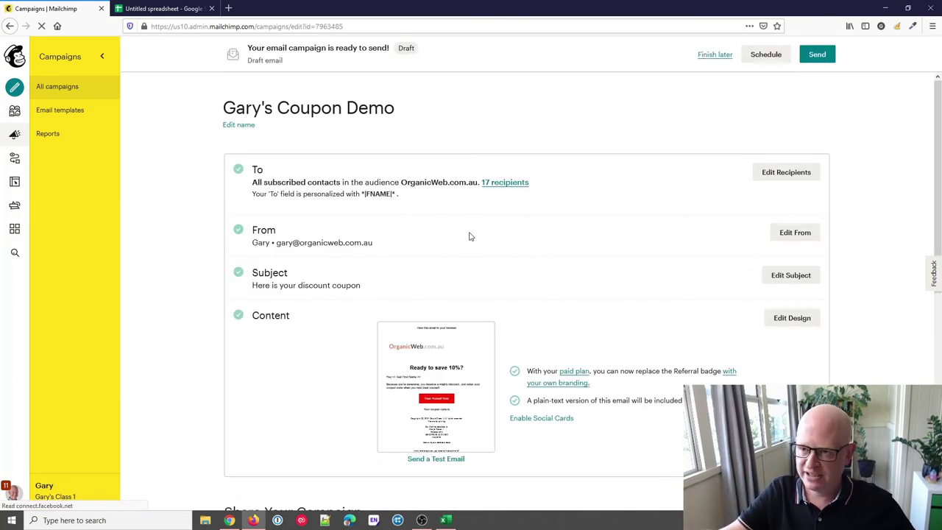
click(791, 317)
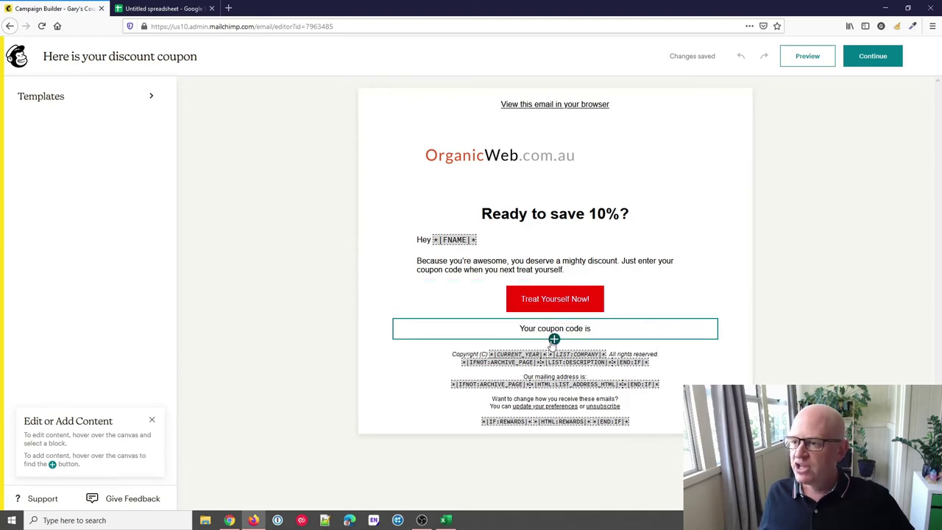
Add a paragraph block below the "Your coupon code is" line and make its text centred, bold and italic.
click(554, 340)
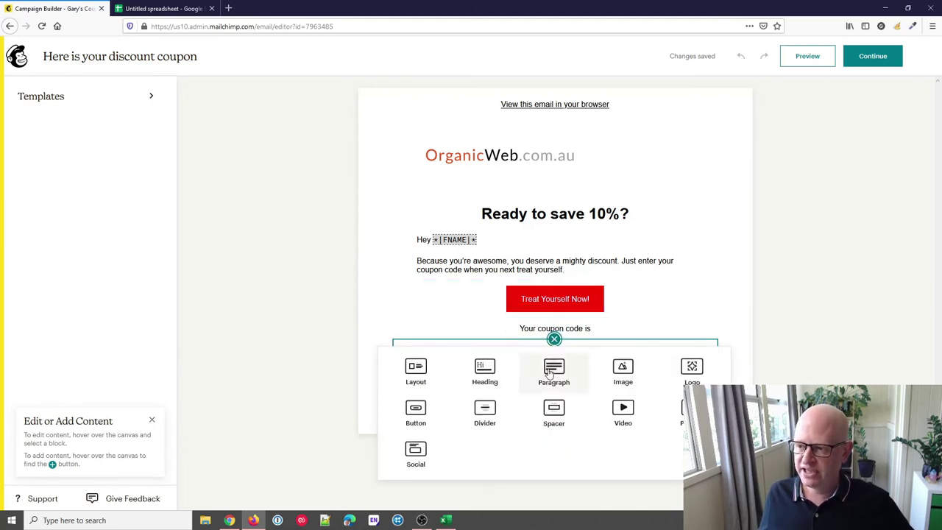
click(553, 372)
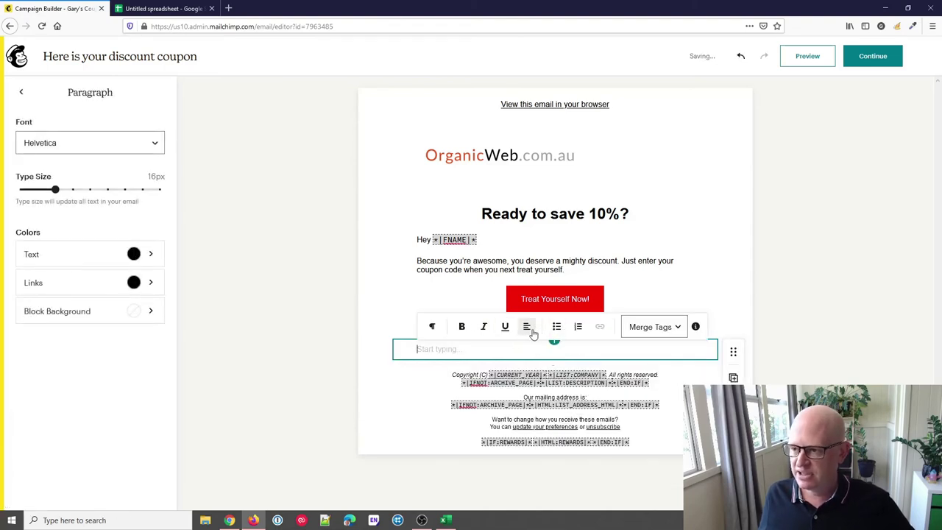
click(527, 327)
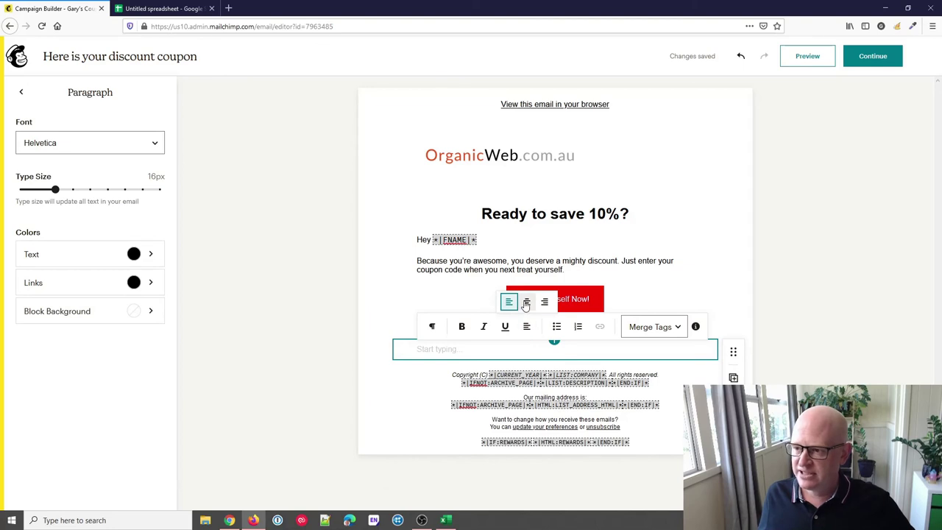
click(526, 301)
click(462, 327)
click(483, 327)
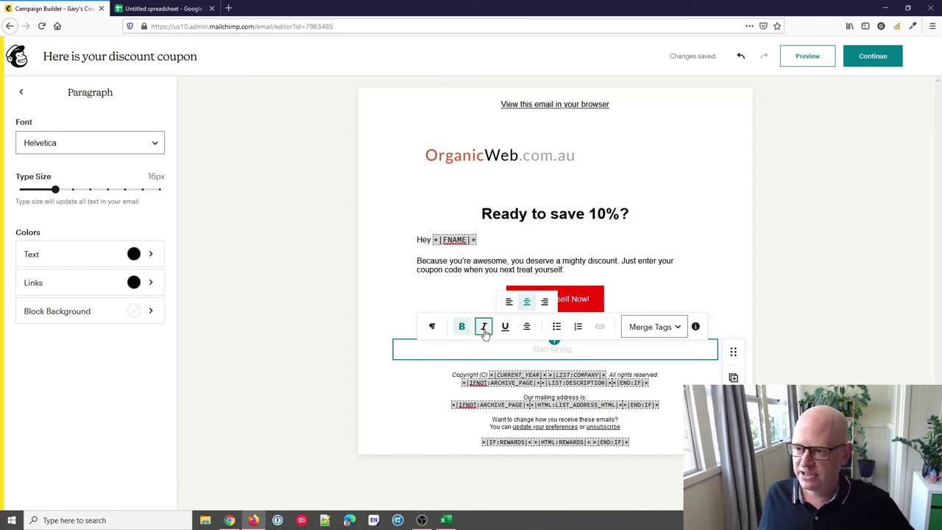
Set the text colour of the new empty paragraph to a bright green, about #51C72F.
click(73, 256)
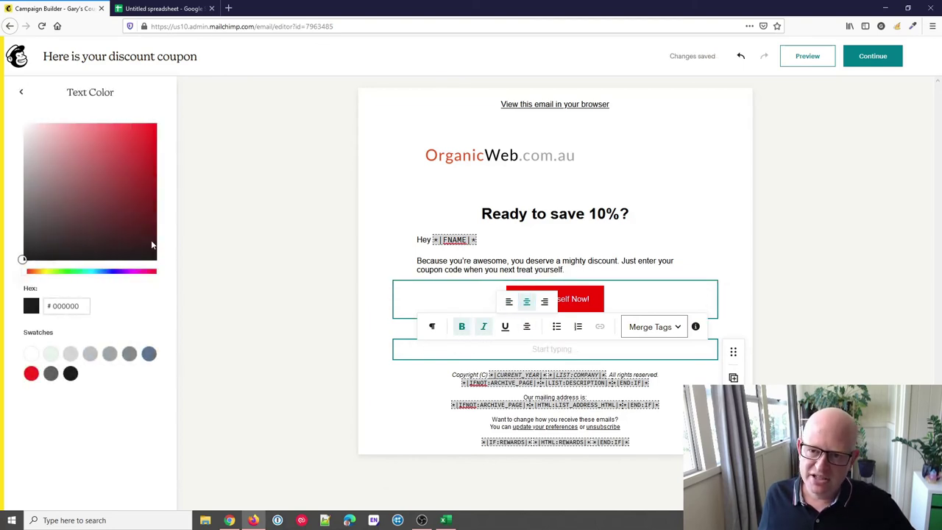
click(64, 272)
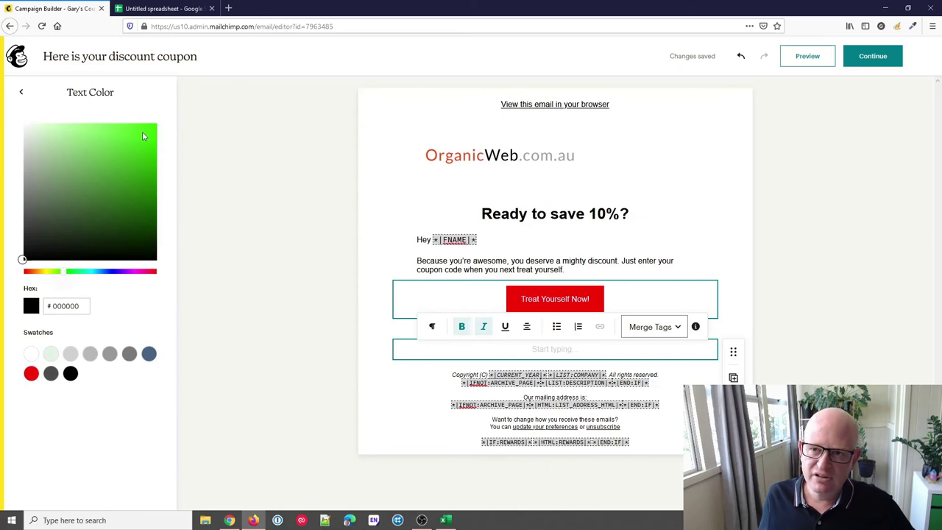
click(126, 153)
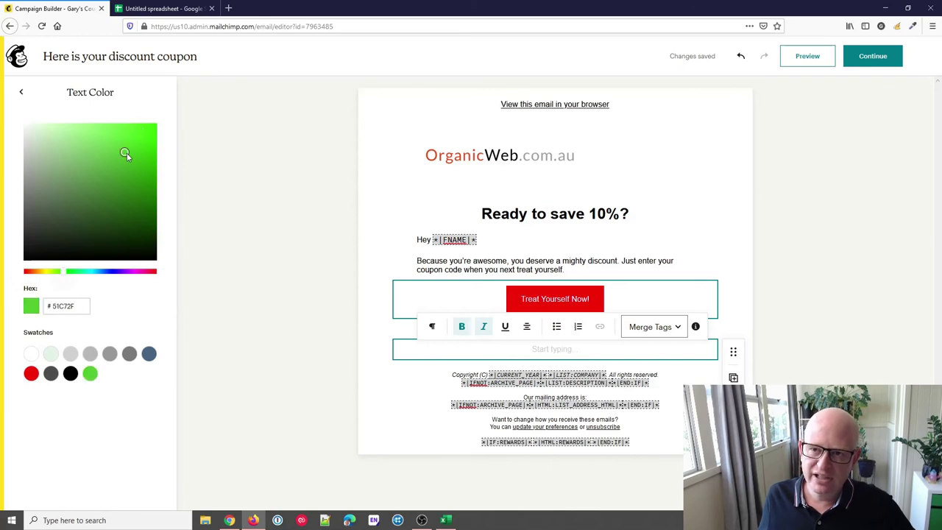
click(381, 330)
Insert the Coupon Code merge tag into the green paragraph below the "Your coupon code is" line and finish editing the block.
click(568, 349)
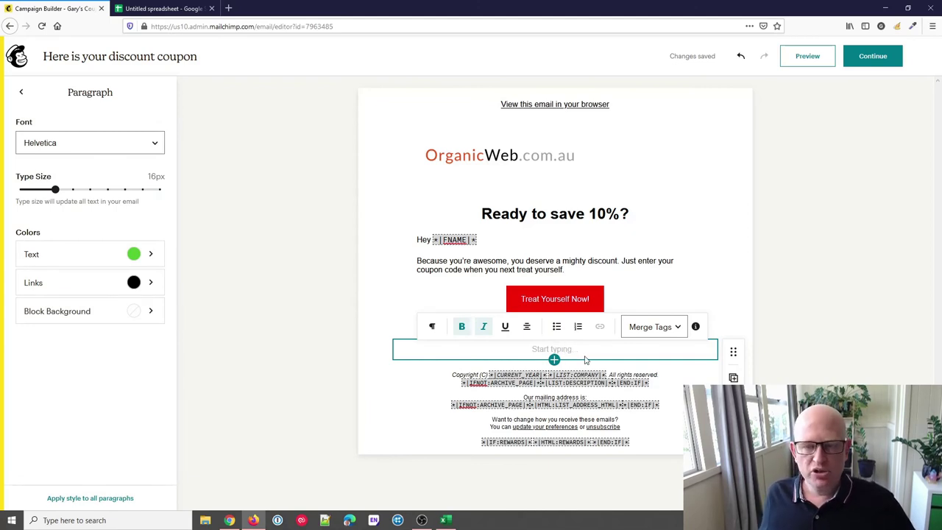
click(682, 331)
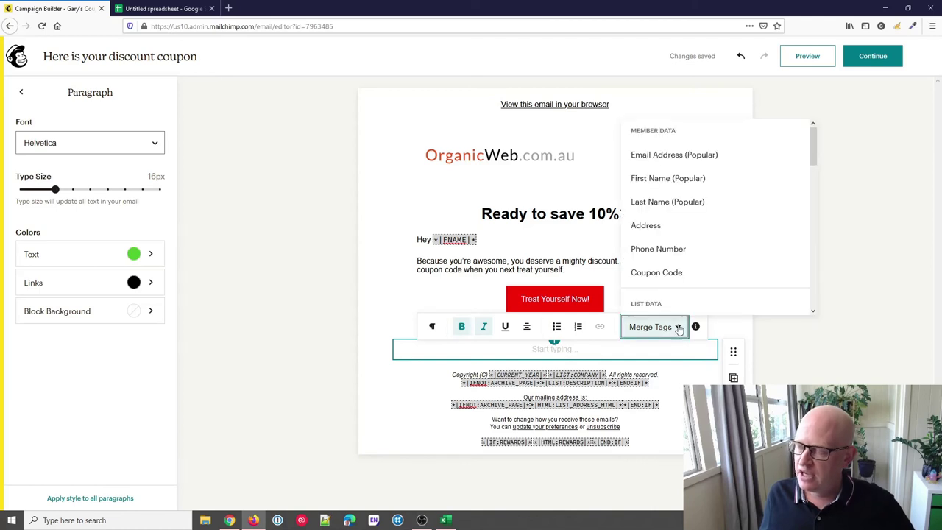
click(682, 274)
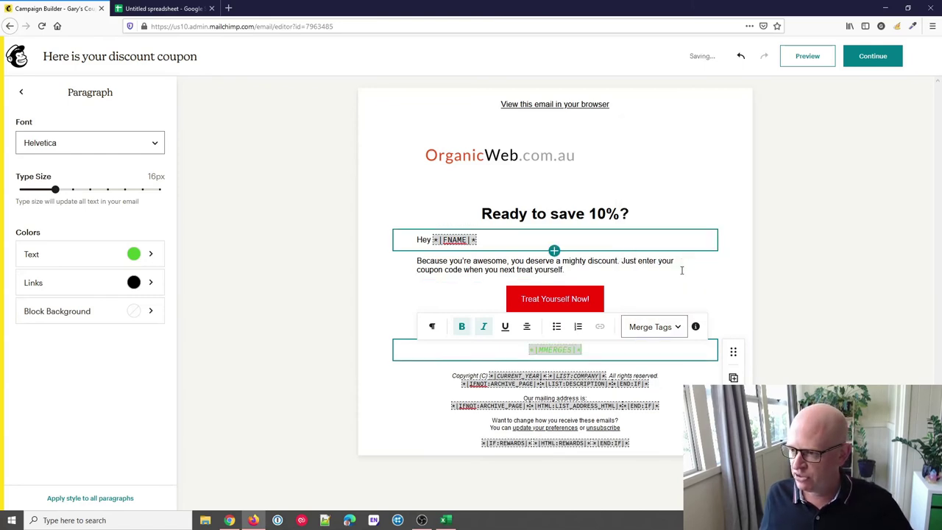
click(764, 281)
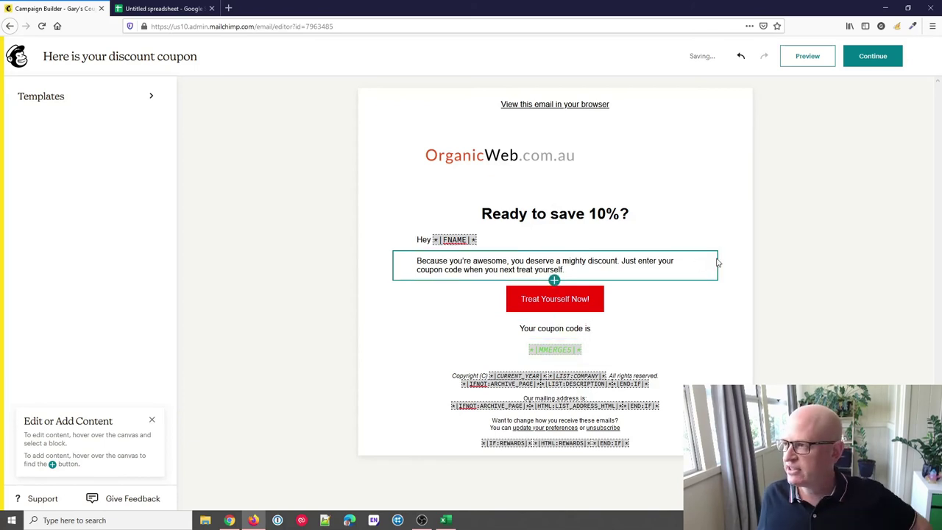
Preview the email with live merge tag info enabled and check the coupon code for the first three recipients.
click(807, 55)
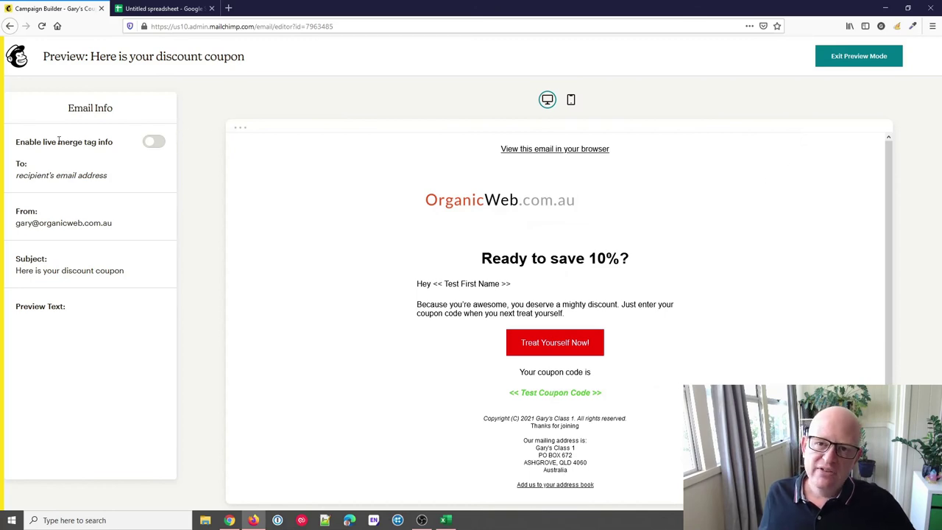
click(154, 144)
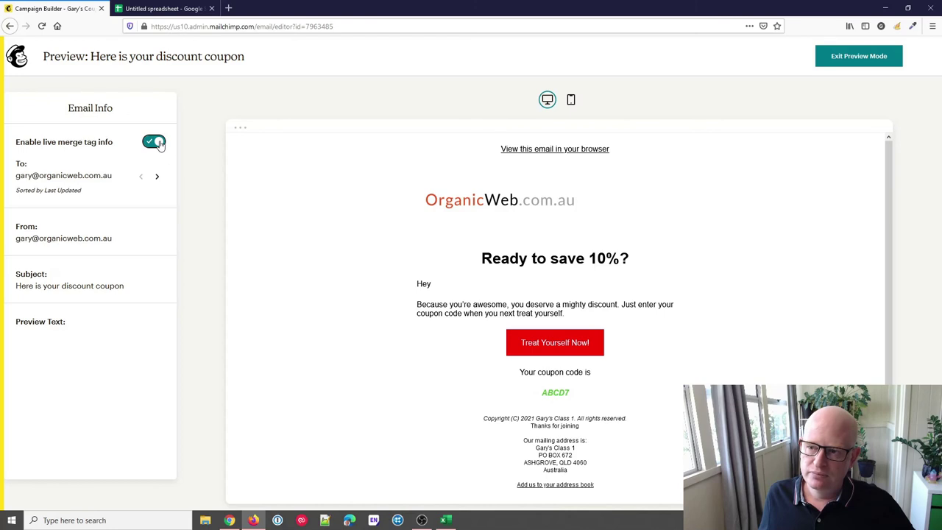
drag(582, 390, 548, 391)
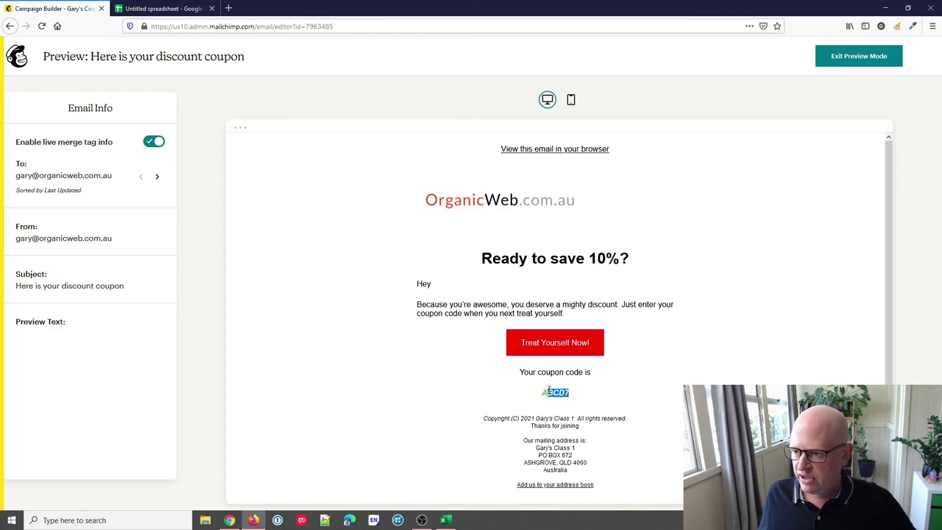
click(156, 178)
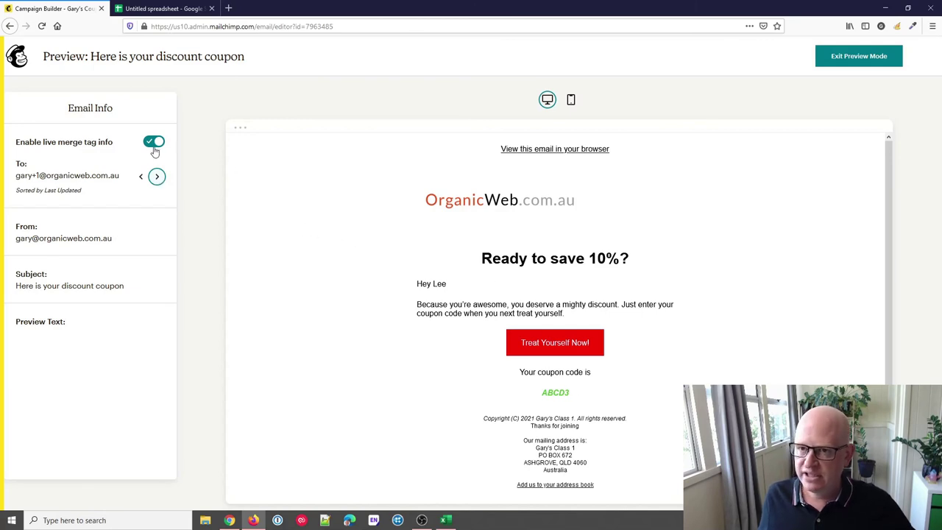
click(156, 177)
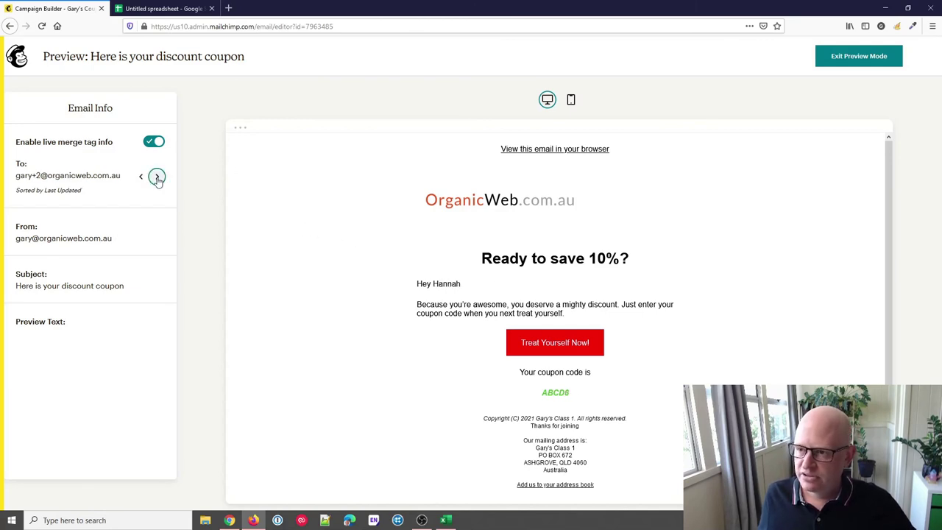